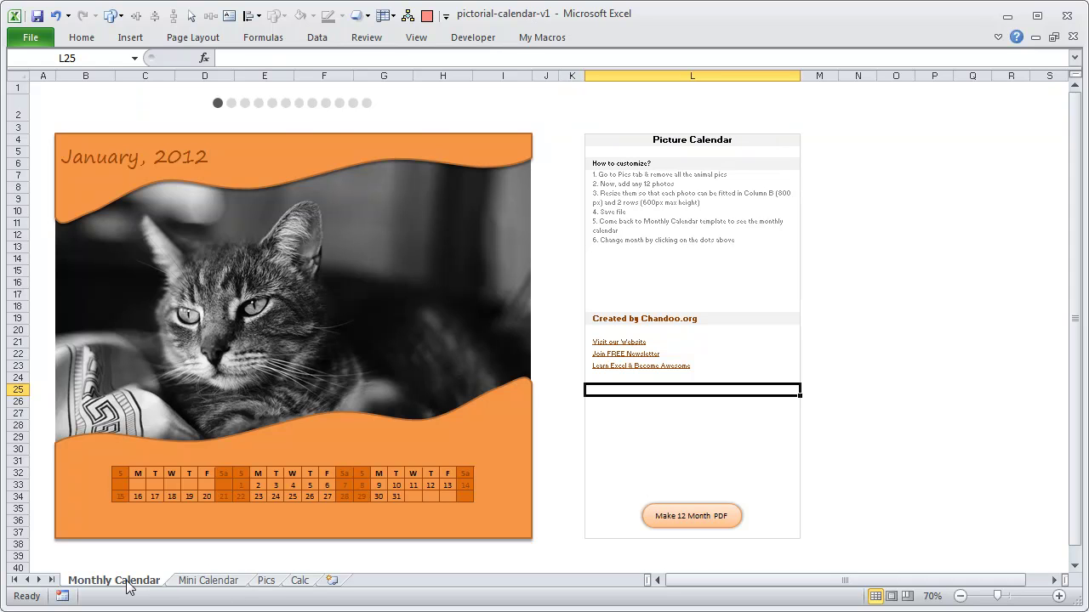
Glance at the Mini Calendar, then pick the March, October and finally February 2012 month dots.
{"action": "left_click", "coordinate": [213, 584]}
{"action": "left_click", "coordinate": [143, 587]}
{"action": "left_click", "coordinate": [245, 105]}
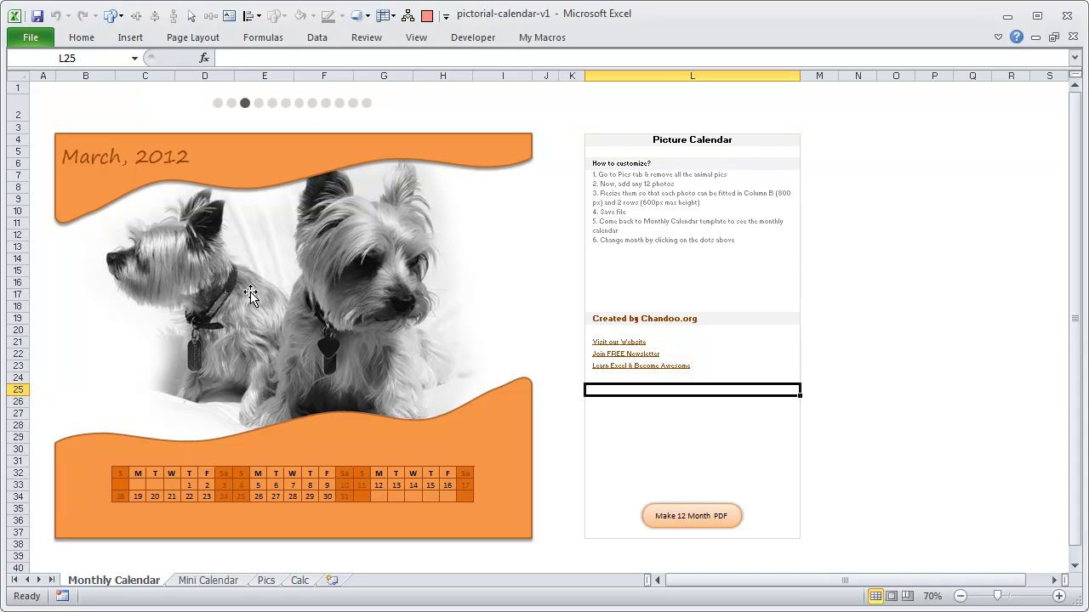
{"action": "left_click", "coordinate": [334, 103]}
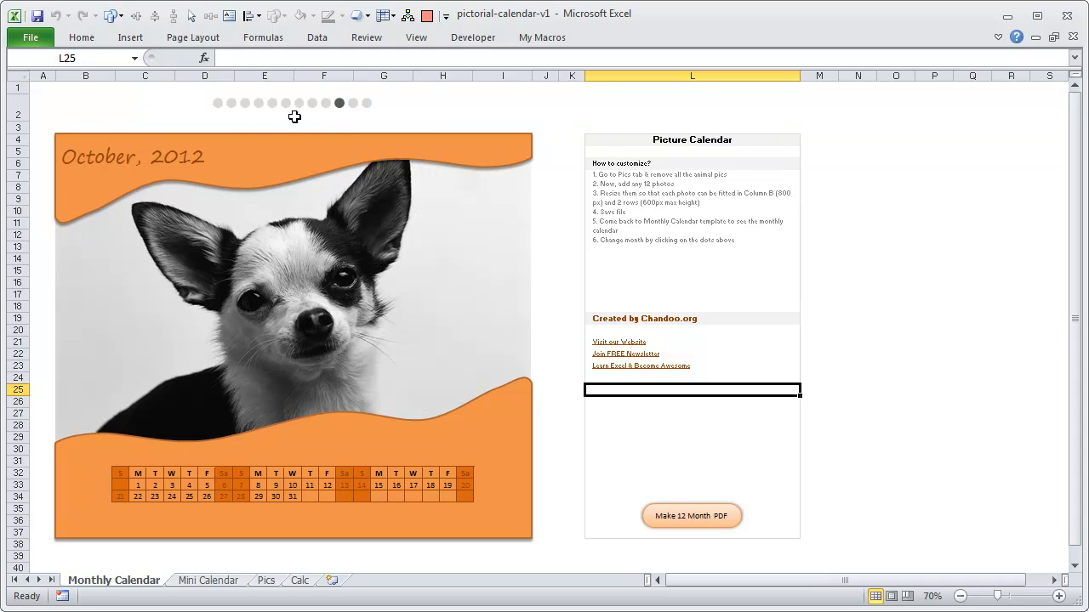
{"action": "left_click", "coordinate": [232, 103]}
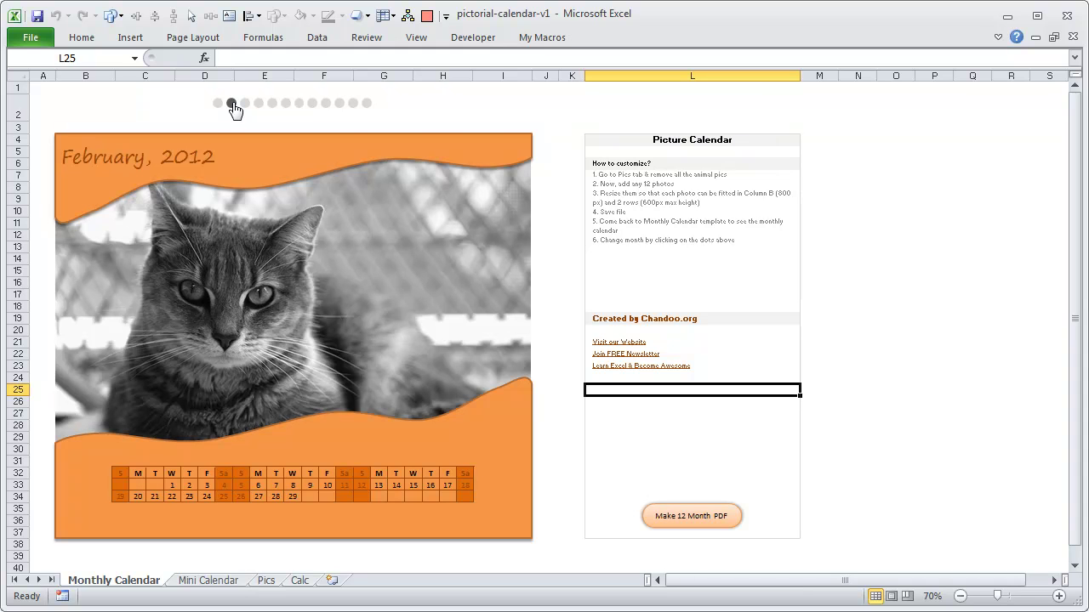
Open the recent pictorial-calendar workbook with macros enabled and zoom it to 70%.
{"action": "left_click", "coordinate": [20, 43]}
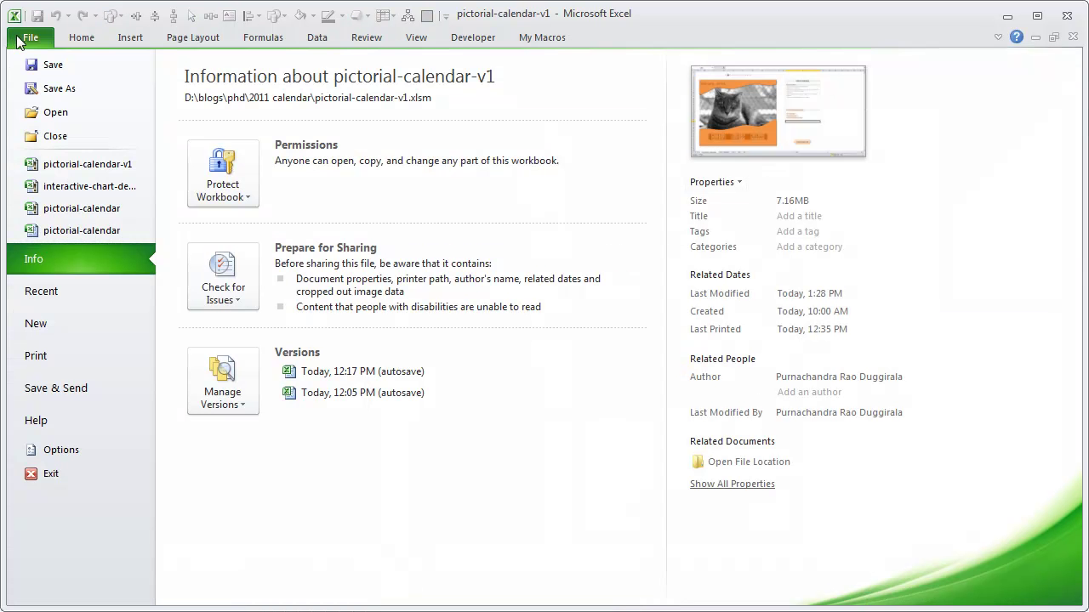
{"action": "left_click", "coordinate": [109, 208]}
{"action": "left_click", "coordinate": [564, 401]}
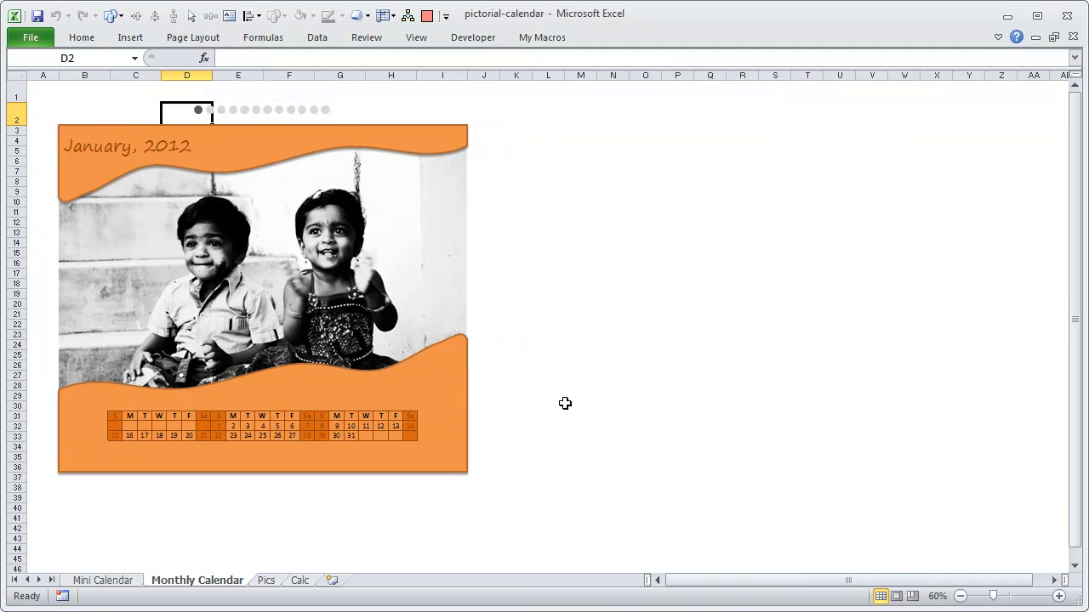
{"action": "left_click", "coordinate": [610, 401]}
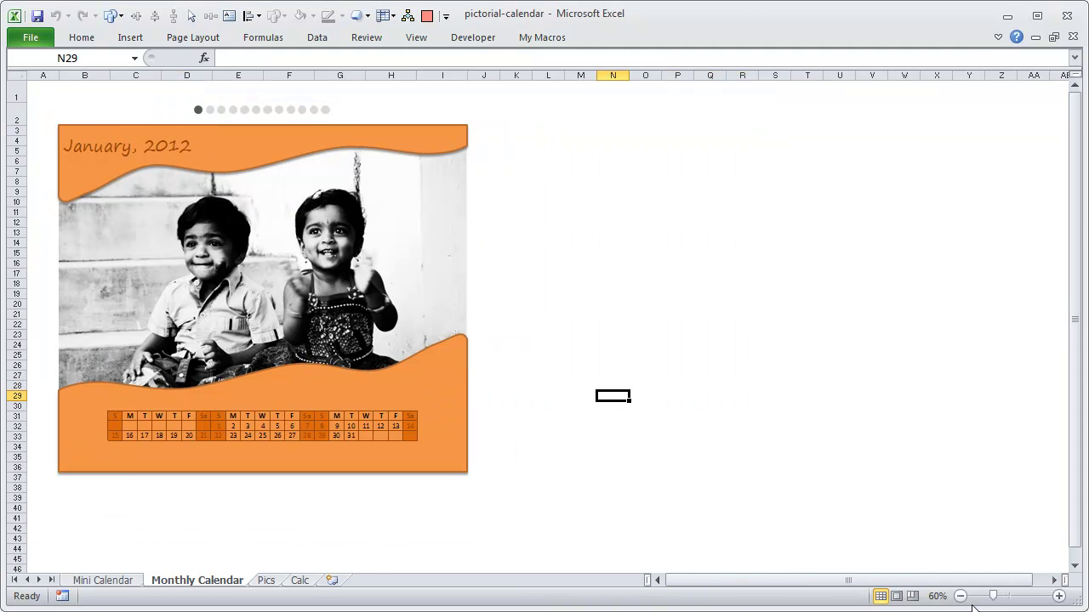
{"action": "left_click", "coordinate": [1059, 596]}
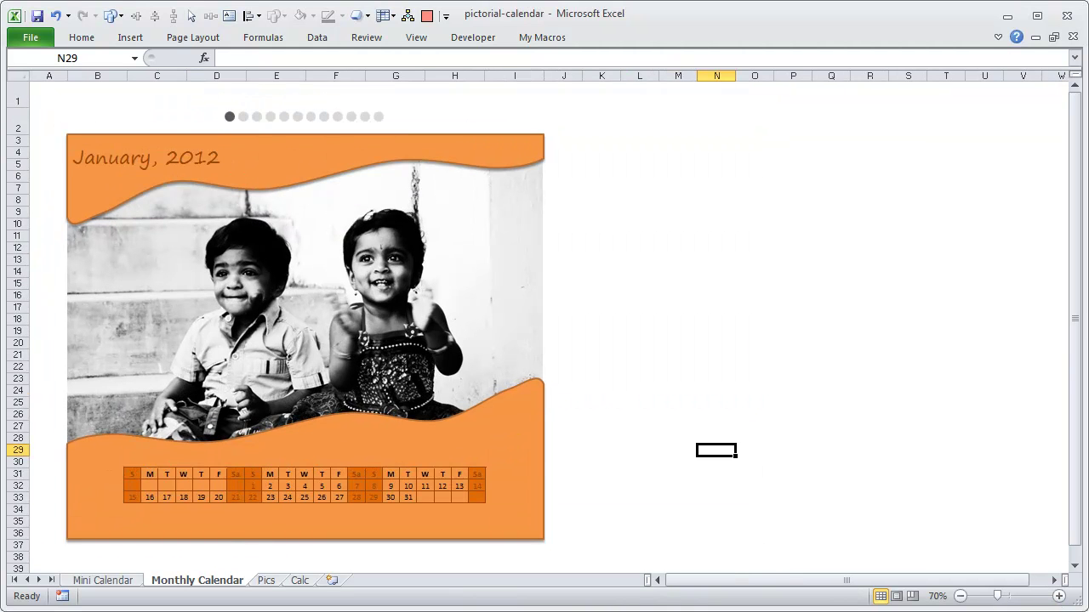
Step its month dots through February, March, May, September and November to December 2012.
{"action": "left_click", "coordinate": [244, 119]}
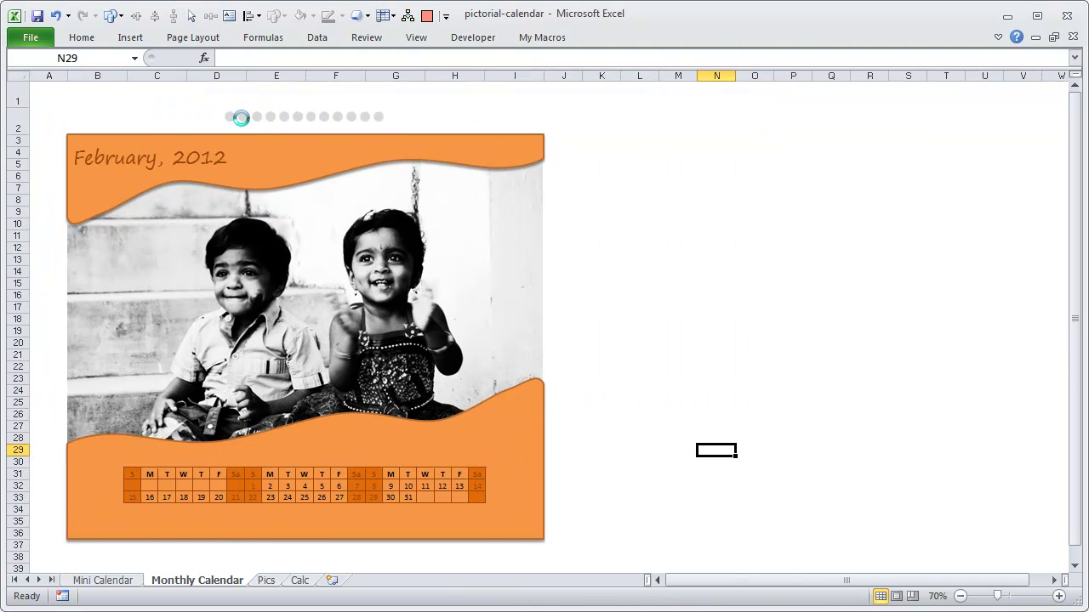
{"action": "left_click", "coordinate": [257, 118]}
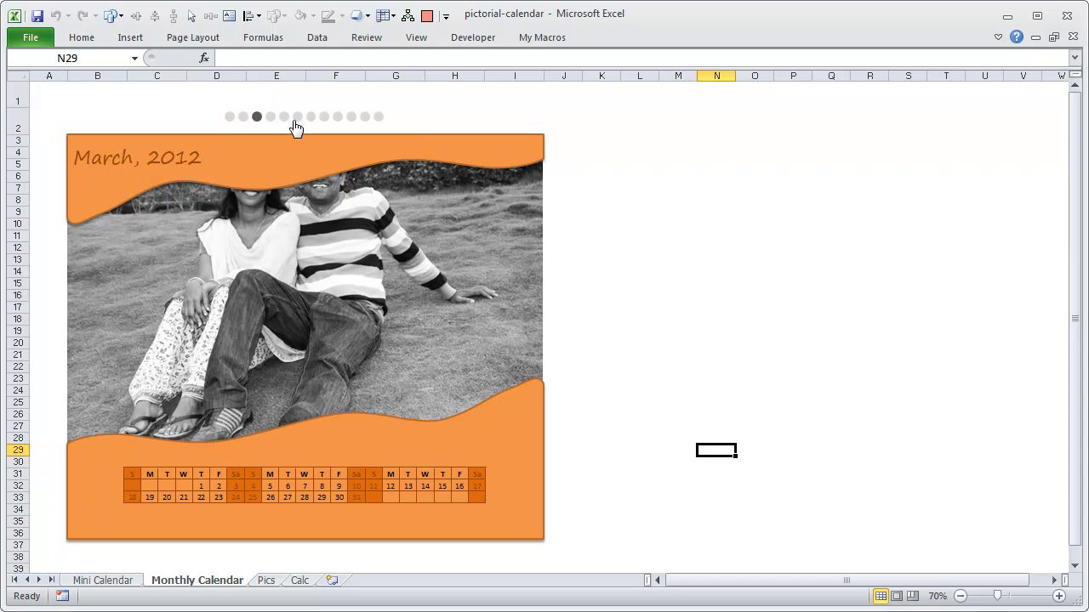
{"action": "left_click", "coordinate": [285, 118]}
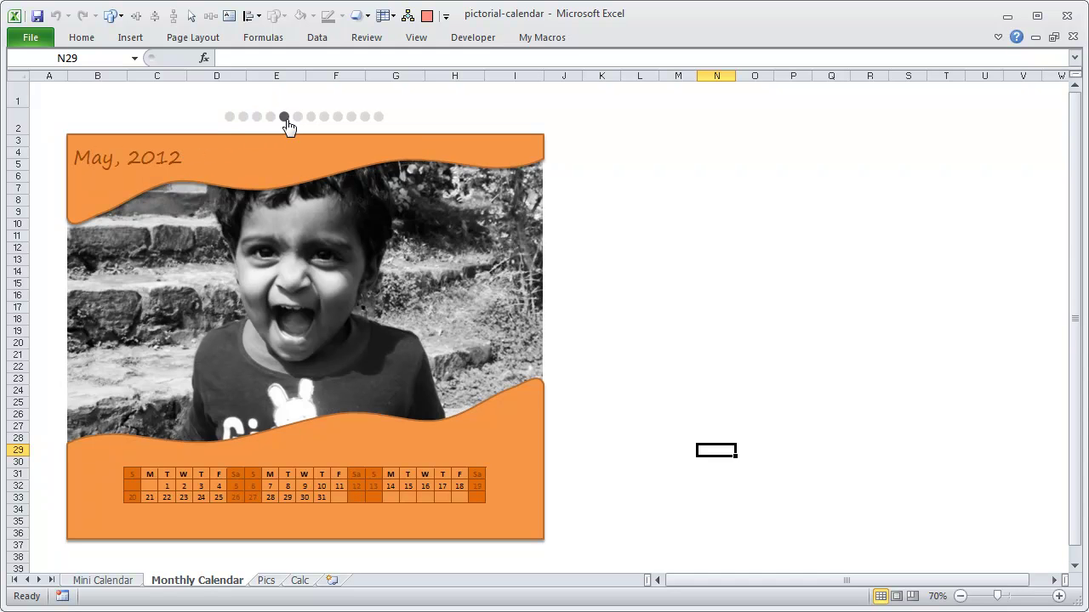
{"action": "left_click", "coordinate": [337, 121]}
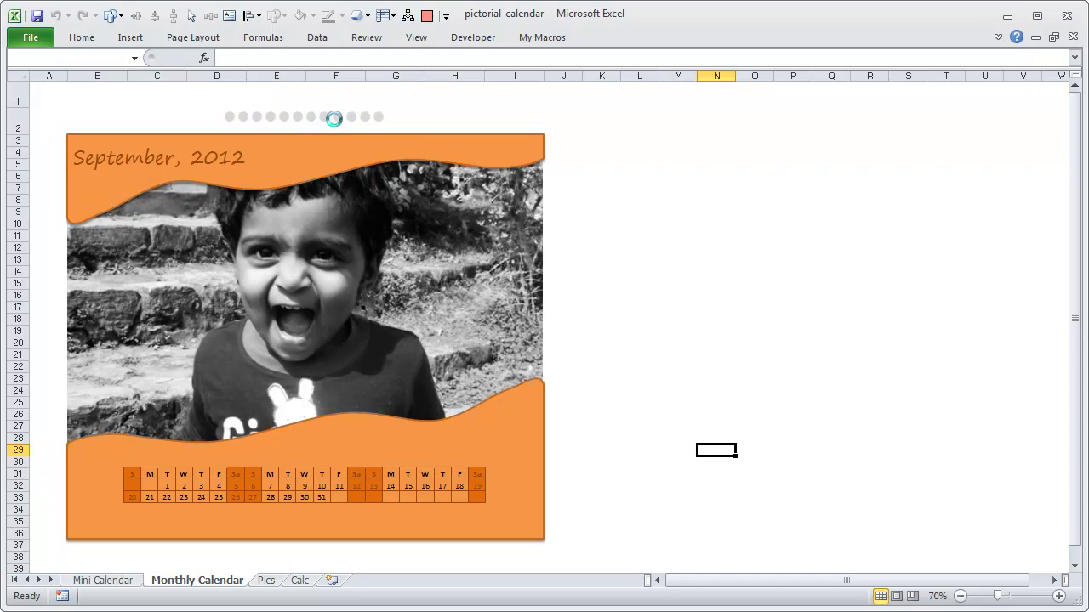
{"action": "left_click", "coordinate": [365, 119]}
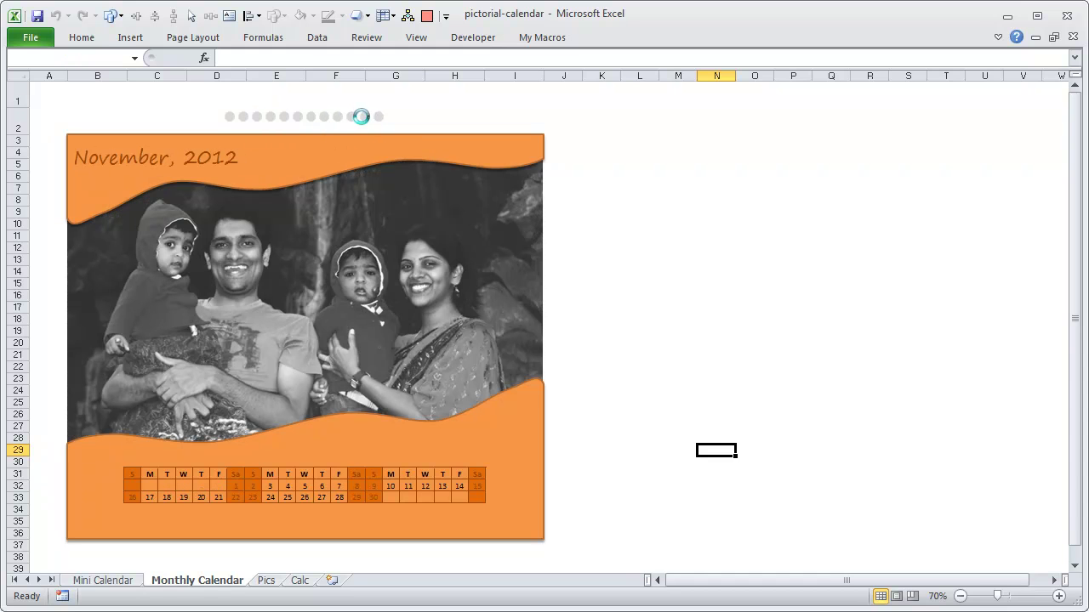
{"action": "left_click", "coordinate": [378, 118]}
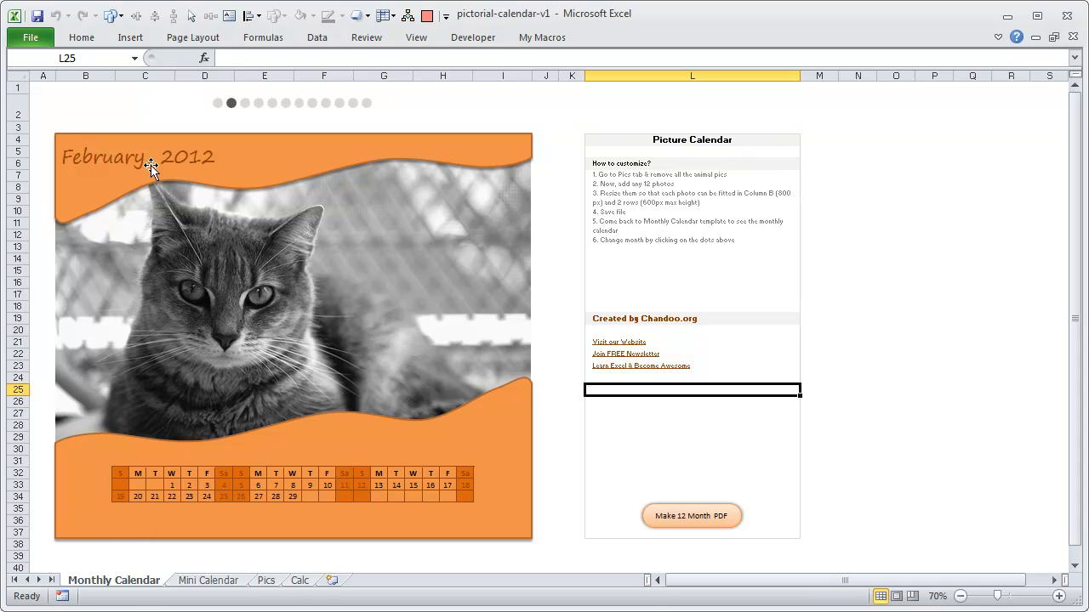
{"action": "left_click", "coordinate": [211, 484]}
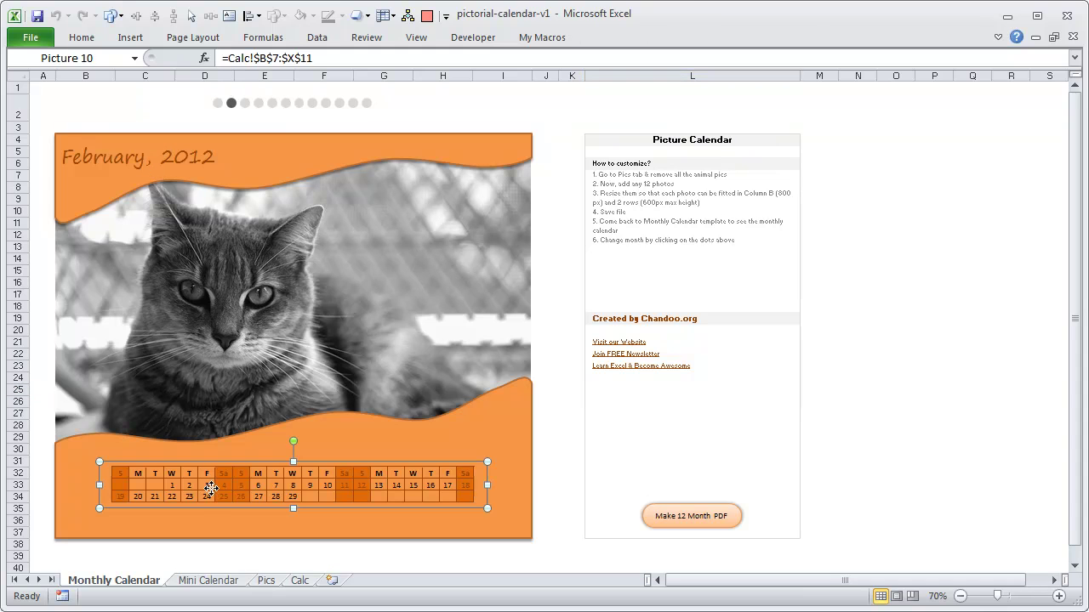
{"action": "left_click", "coordinate": [114, 308]}
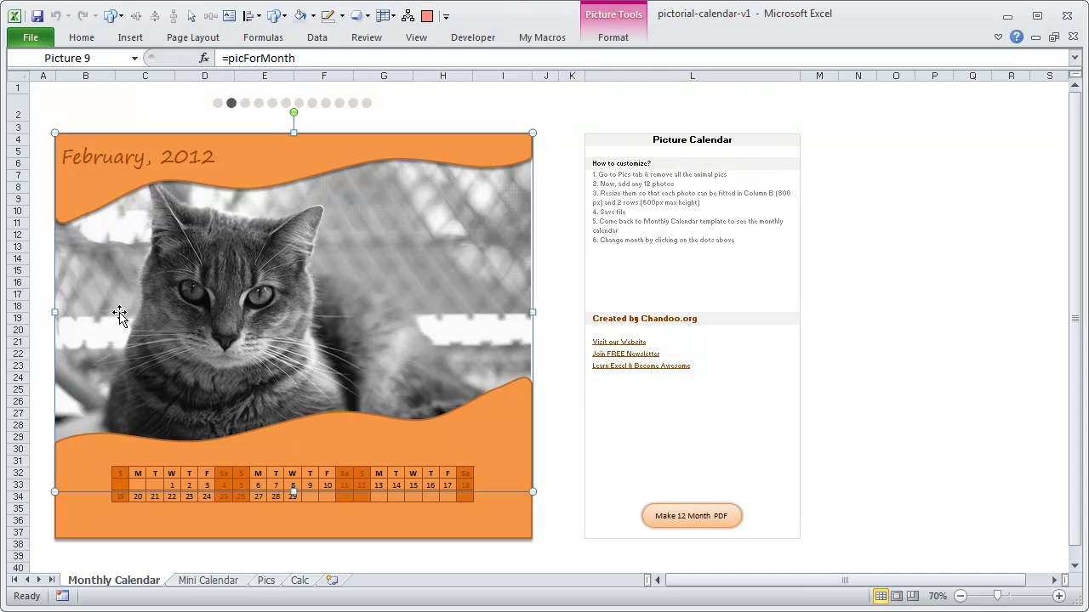
{"action": "left_click", "coordinate": [217, 502]}
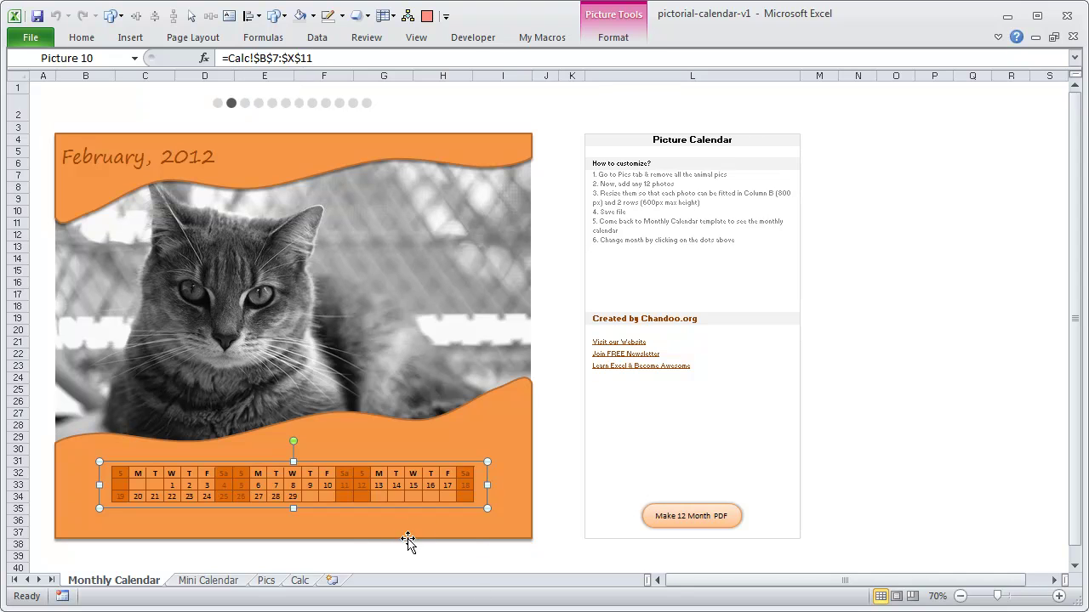
{"action": "left_click", "coordinate": [287, 355]}
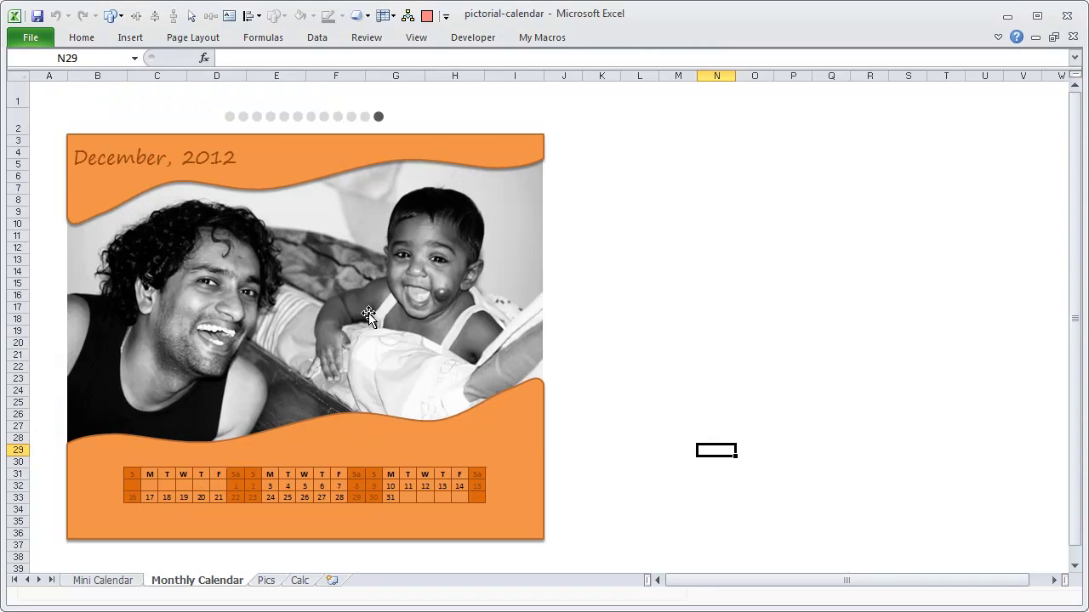
{"action": "key", "text": "alt+Tab"}
{"action": "key", "text": "alt+Tab"}
{"action": "key", "text": "alt+Tab"}
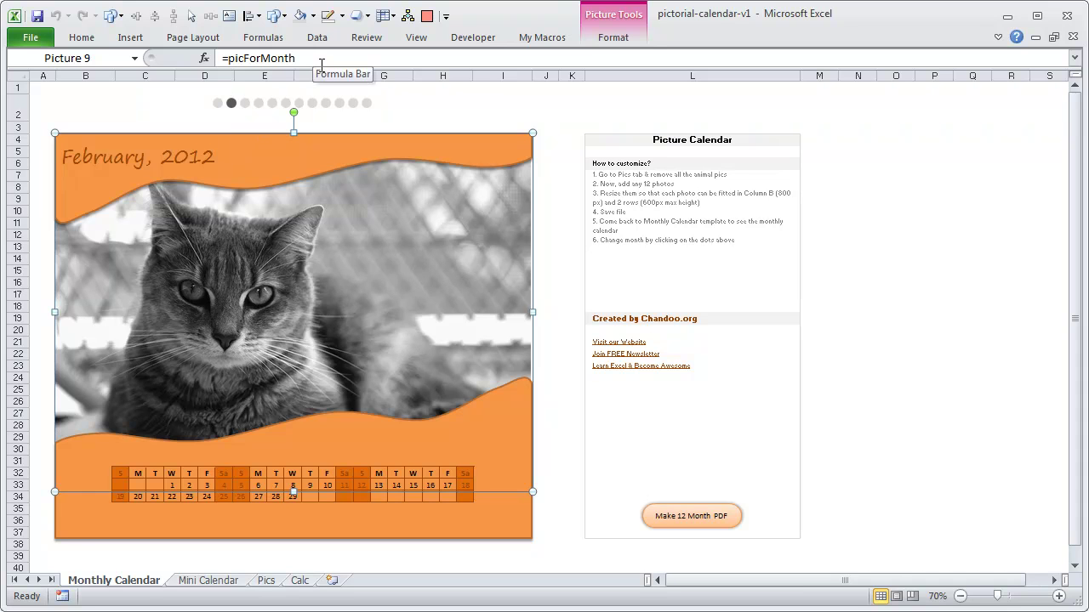
{"action": "left_click", "coordinate": [874, 273]}
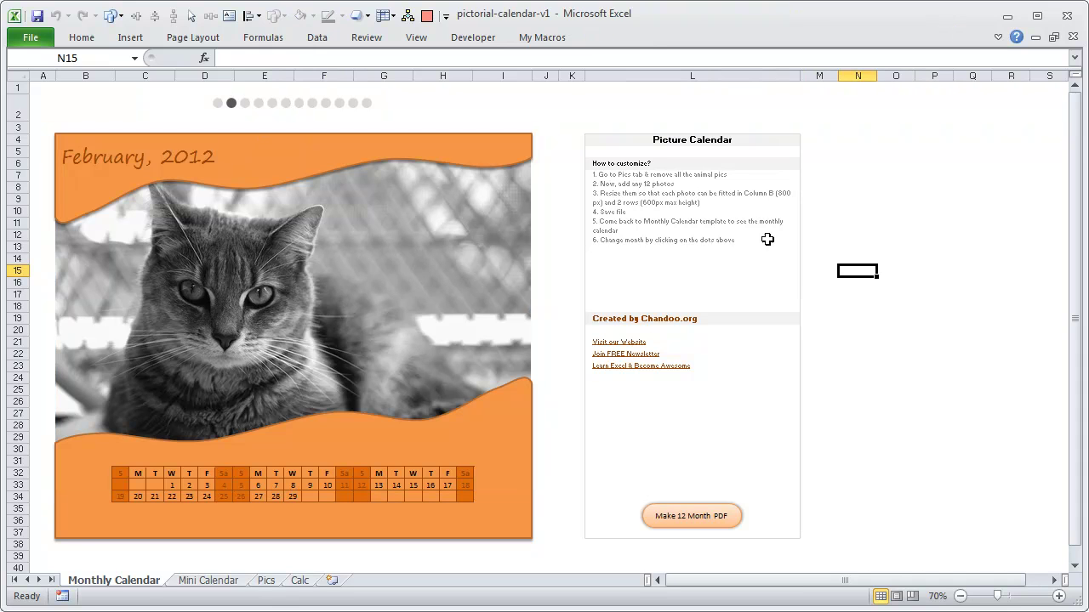
Show the Pics sheet zoomed out to 40%.
{"action": "left_click", "coordinate": [266, 581]}
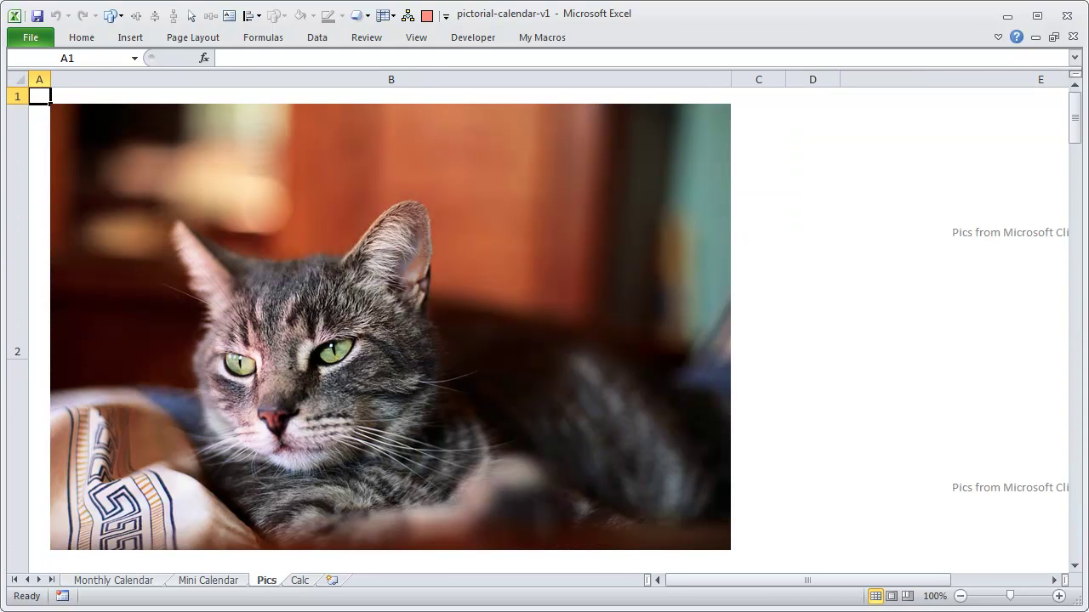
{"action": "left_click", "coordinate": [959, 596]}
{"action": "left_click", "coordinate": [960, 596]}
{"action": "left_click", "coordinate": [960, 596]}
{"action": "left_click", "coordinate": [959, 596]}
{"action": "left_click", "coordinate": [959, 596]}
{"action": "left_click", "coordinate": [959, 596]}
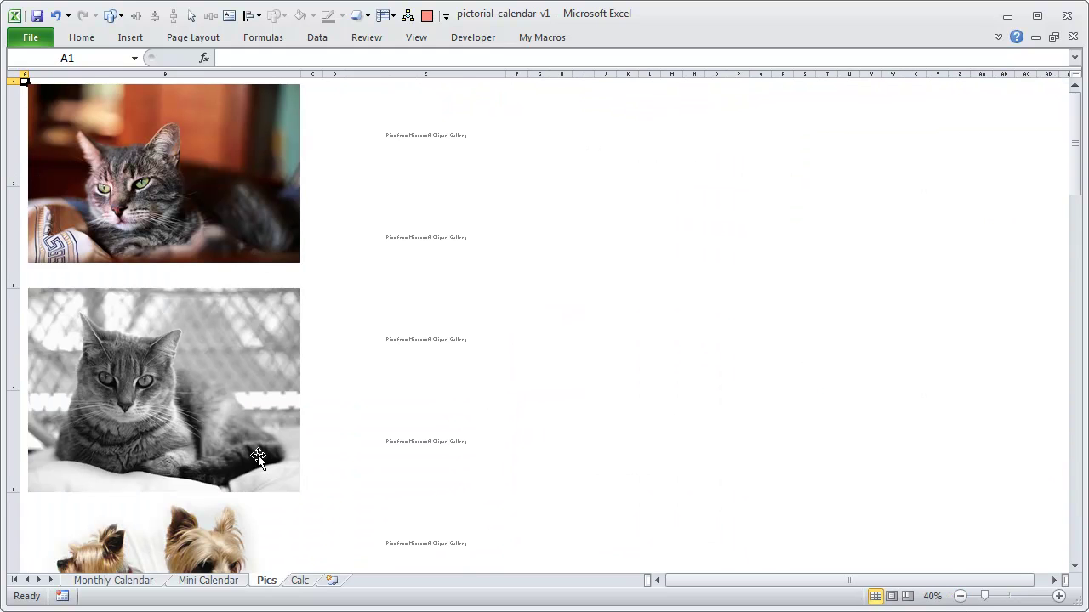
Move the active cell among D3, B3 and B2, ending with B2 selected.
{"action": "left_click", "coordinate": [330, 187]}
{"action": "key", "text": "Left"}
{"action": "key", "text": "Up"}
{"action": "key", "text": "Down"}
{"action": "key", "text": "Up"}
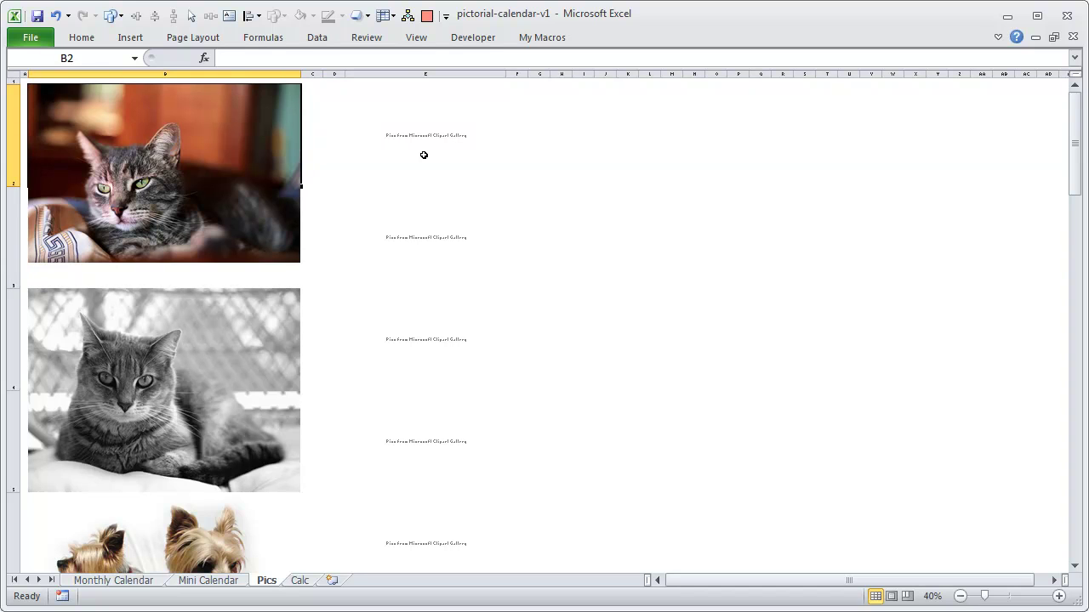
{"action": "key", "text": "shift+Down"}
{"action": "key", "text": "shift+Up"}
Select rows 23–24 and the bulldog picture, then the top cat photo.
{"action": "left_click_drag", "start_coordinate": [1076, 162], "coordinate": [1082, 522]}
{"action": "left_click_drag", "start_coordinate": [12, 308], "coordinate": [10, 434]}
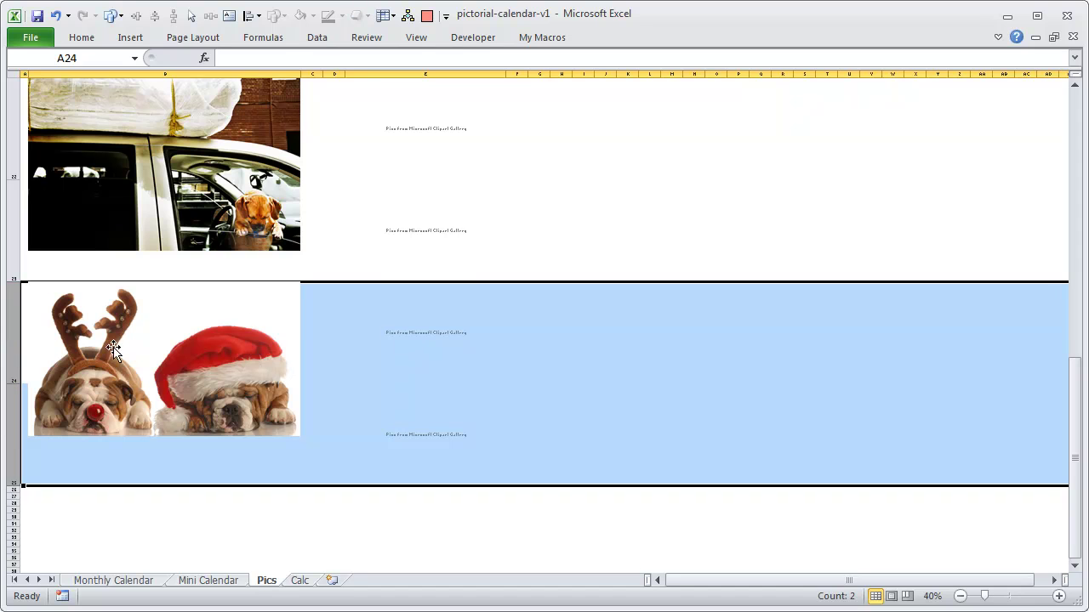
{"action": "left_click", "coordinate": [191, 352]}
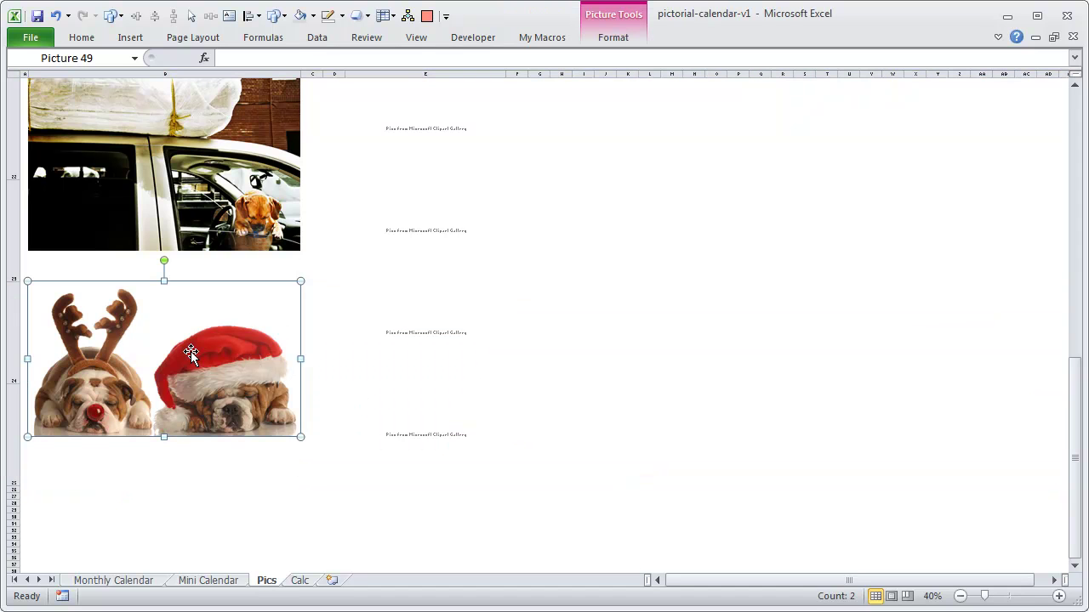
{"action": "left_click_drag", "start_coordinate": [1075, 476], "coordinate": [1080, 103]}
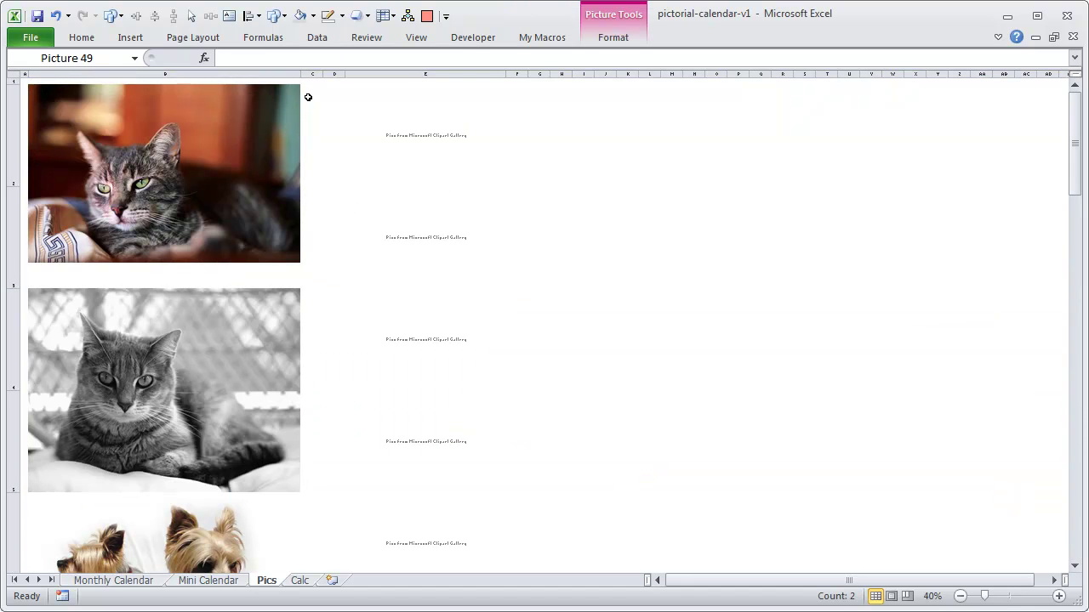
{"action": "left_click", "coordinate": [156, 106]}
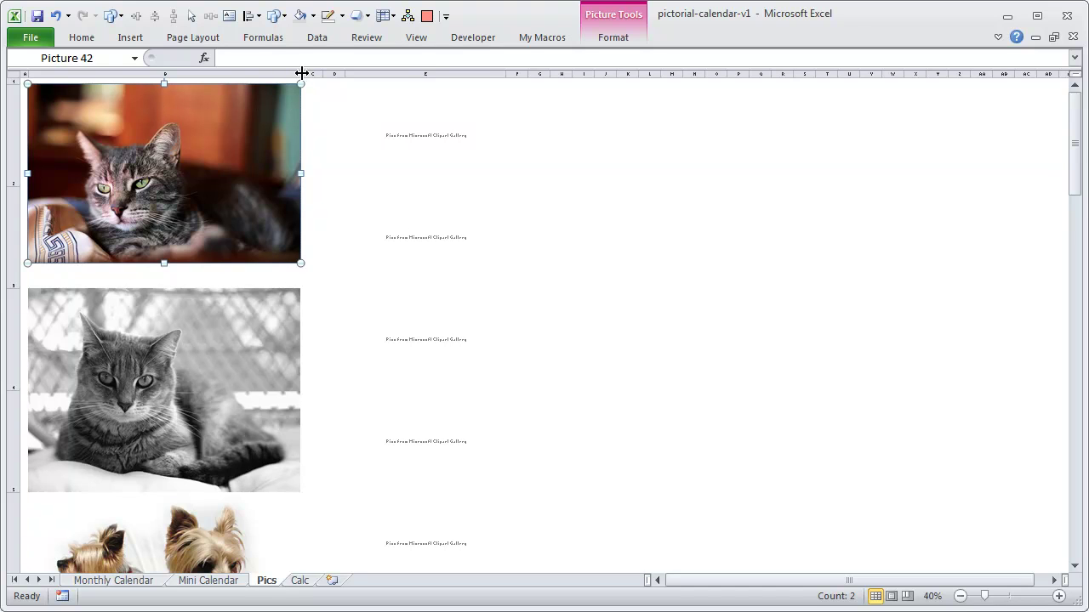
Check column B's 800-pixel width and the photo row heights, then reselect the top cat photo.
{"action": "left_click_drag", "start_coordinate": [302, 73], "coordinate": [302, 73]}
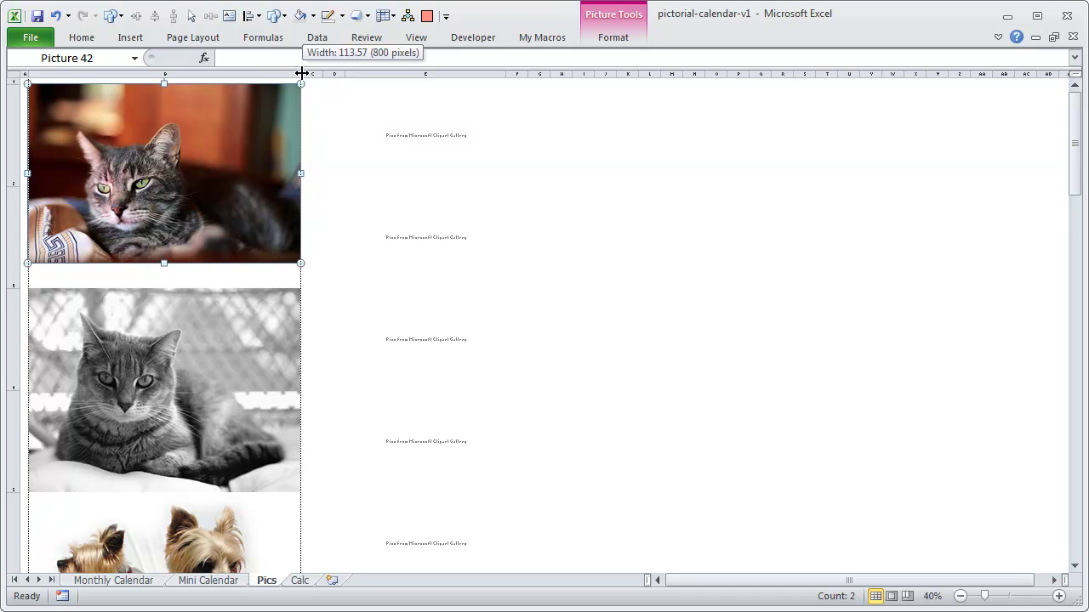
{"action": "left_click_drag", "start_coordinate": [301, 73], "coordinate": [302, 73]}
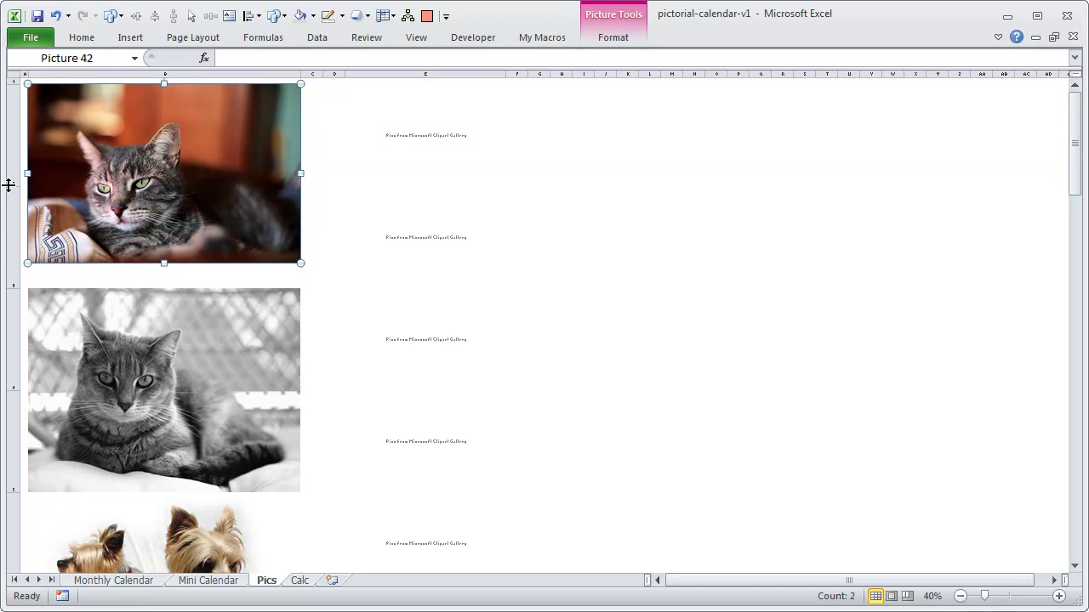
{"action": "left_click_drag", "start_coordinate": [11, 158], "coordinate": [12, 236]}
{"action": "left_click_drag", "start_coordinate": [15, 185], "coordinate": [15, 185]}
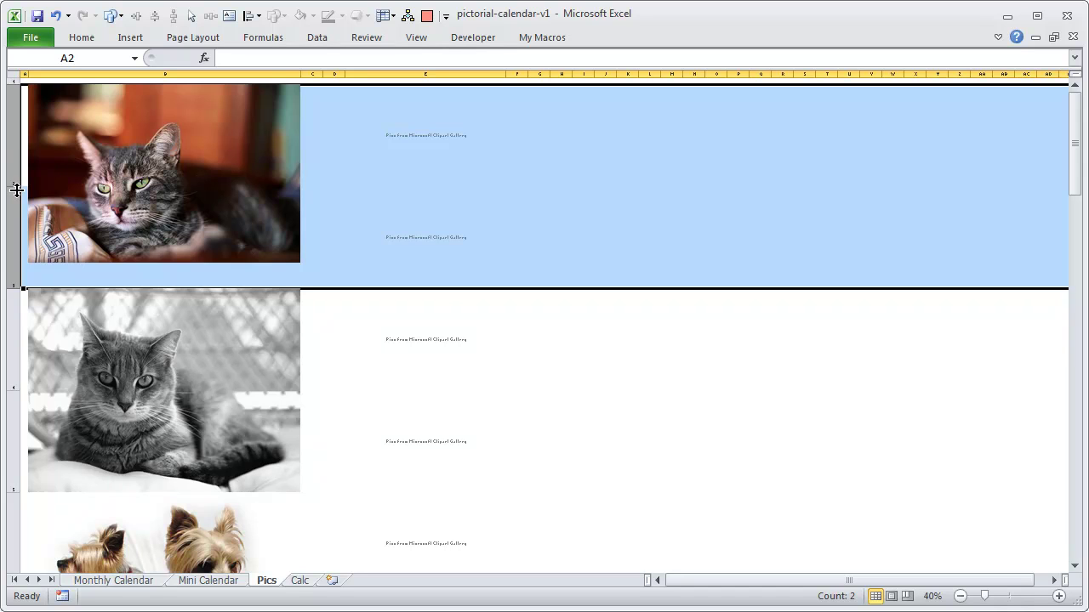
{"action": "left_click", "coordinate": [65, 180]}
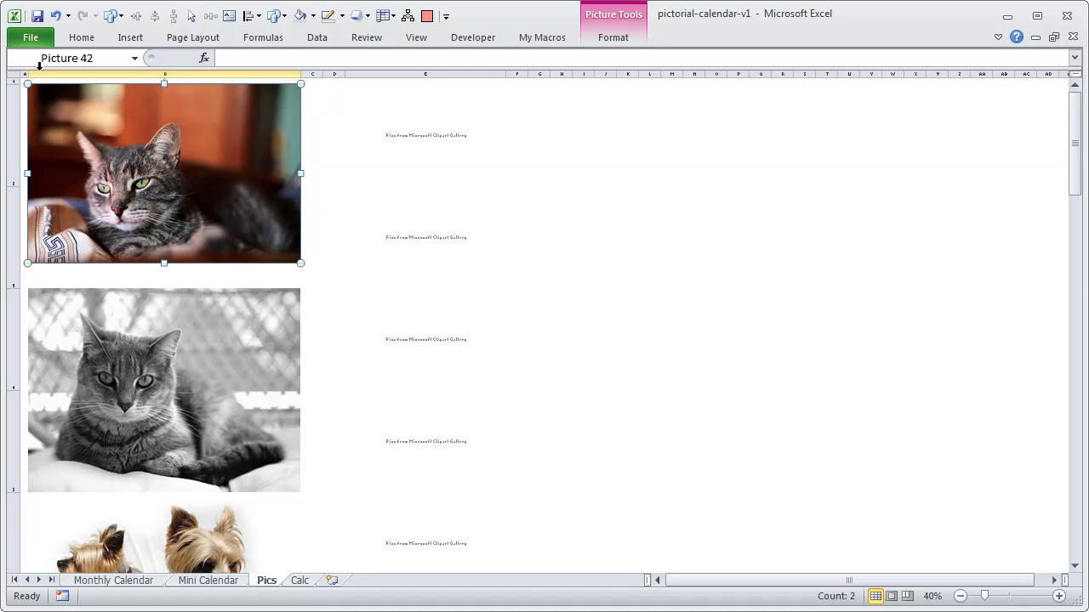
Zoom the Pics sheet back in and select cell C2.
{"action": "left_click", "coordinate": [1059, 596]}
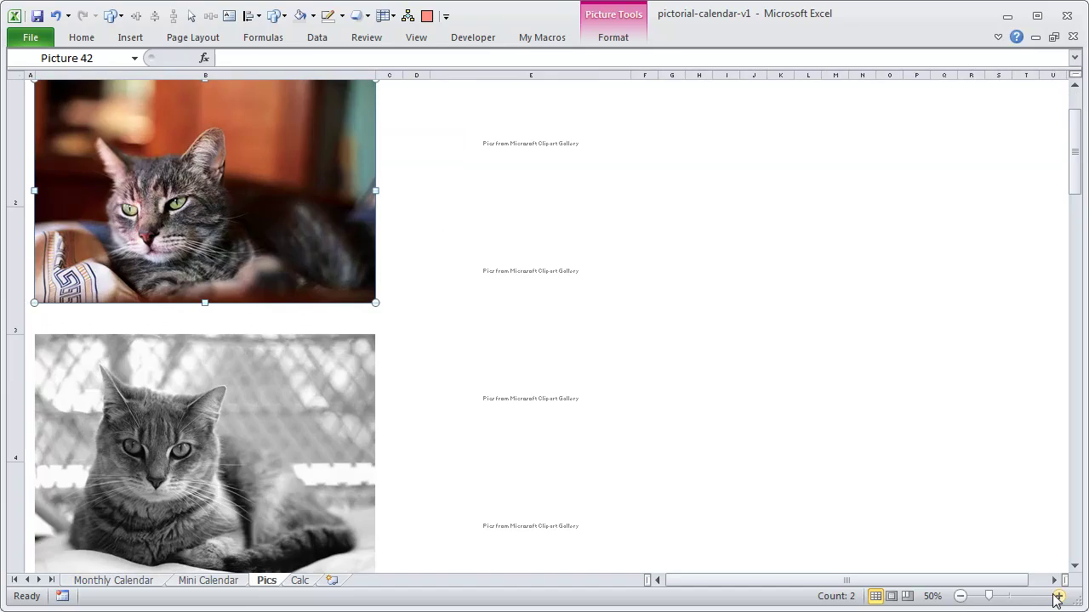
{"action": "left_click", "coordinate": [1059, 596]}
{"action": "left_click", "coordinate": [1059, 596]}
{"action": "left_click", "coordinate": [1058, 596]}
{"action": "left_click", "coordinate": [1059, 596]}
{"action": "left_click", "coordinate": [705, 276]}
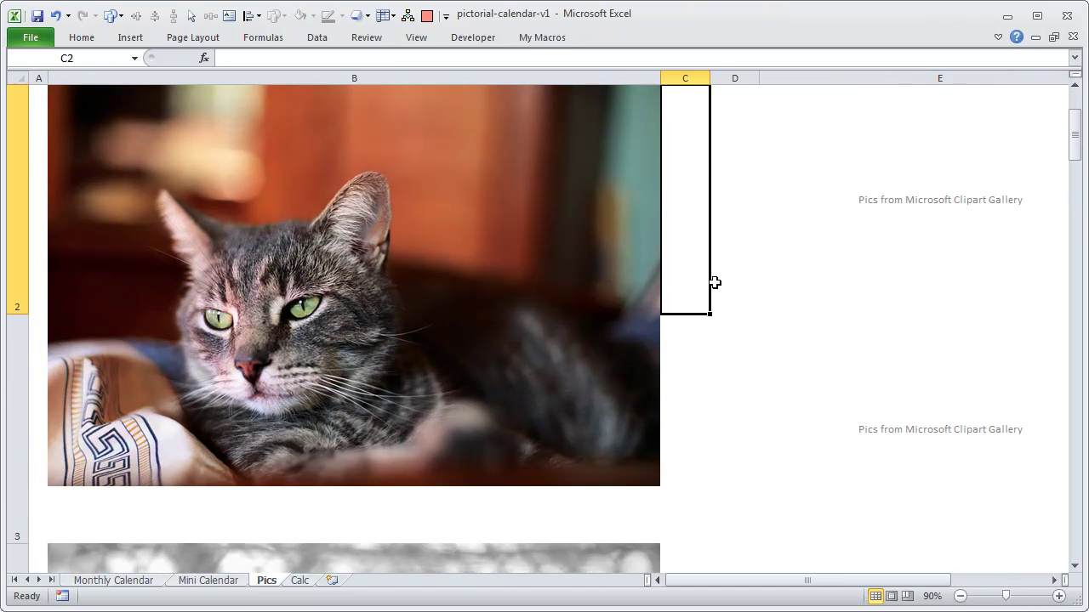
{"action": "left_click", "coordinate": [244, 39]}
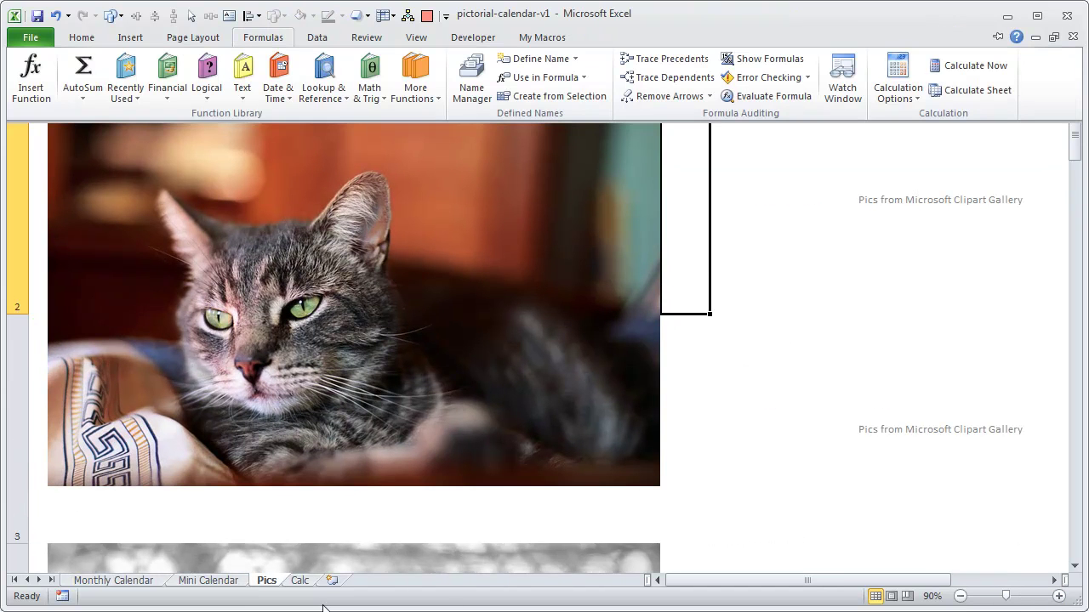
{"action": "left_click", "coordinate": [298, 582]}
Check the curMonth cell B2 on the Calc sheet, then return to Monthly Calendar.
{"action": "left_click", "coordinate": [299, 582]}
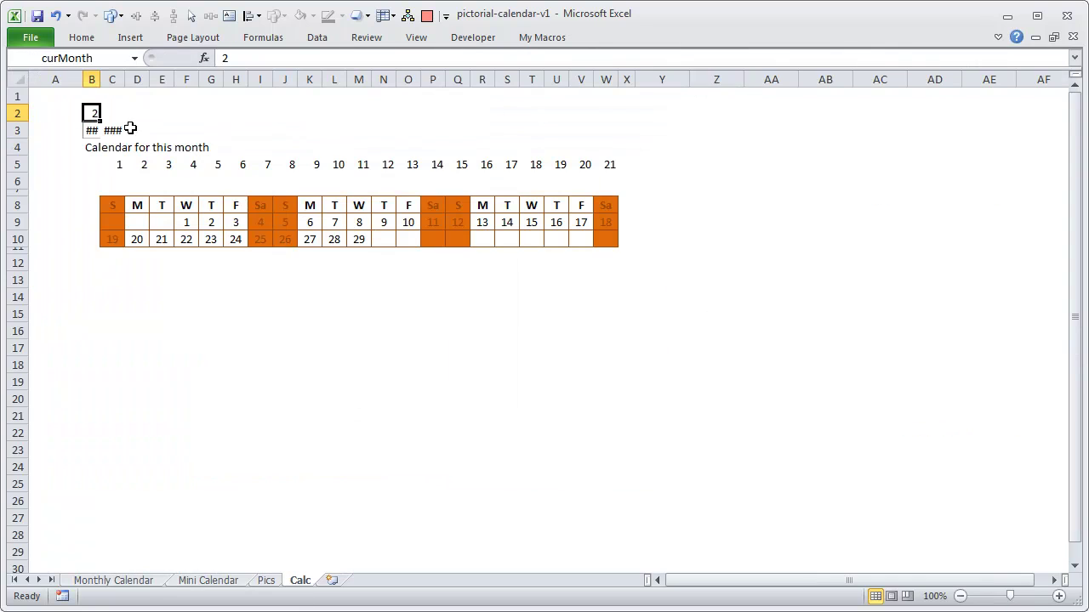
{"action": "left_click", "coordinate": [91, 111]}
{"action": "left_click", "coordinate": [133, 582]}
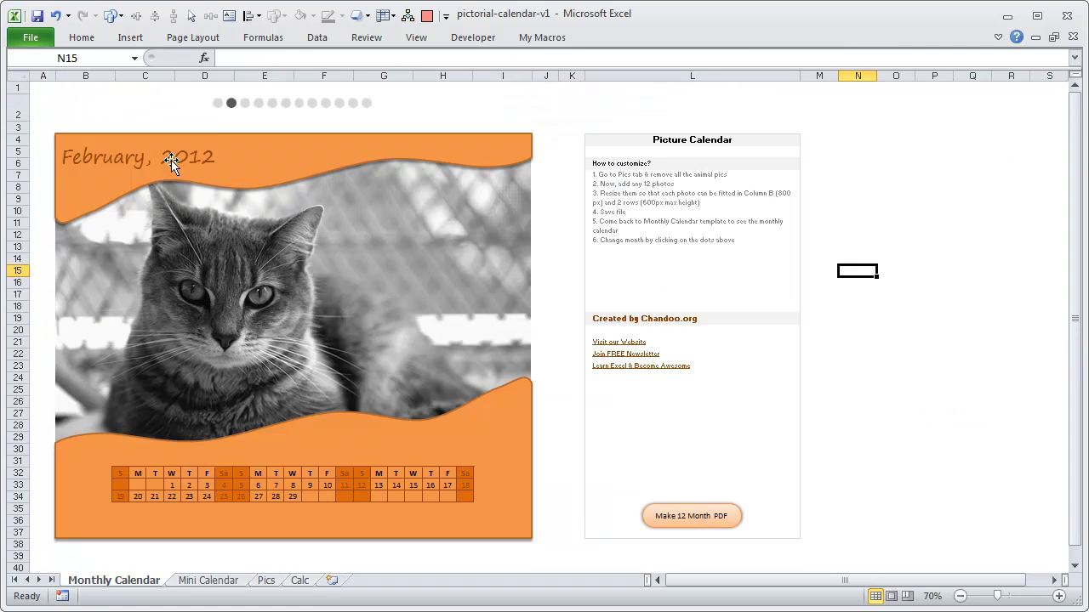
{"action": "left_click", "coordinate": [303, 583]}
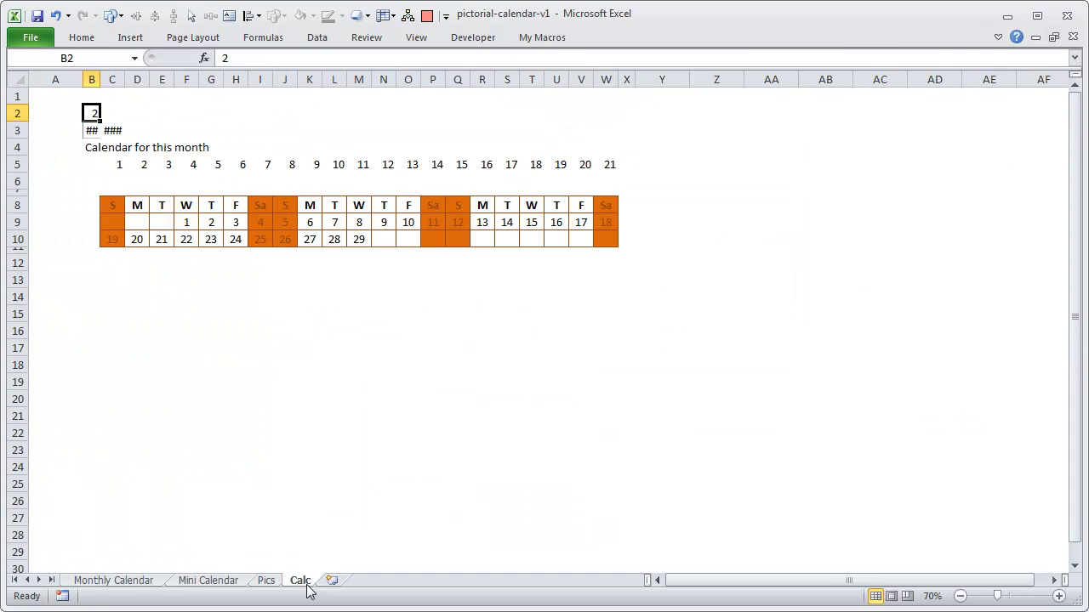
{"action": "left_click", "coordinate": [113, 580]}
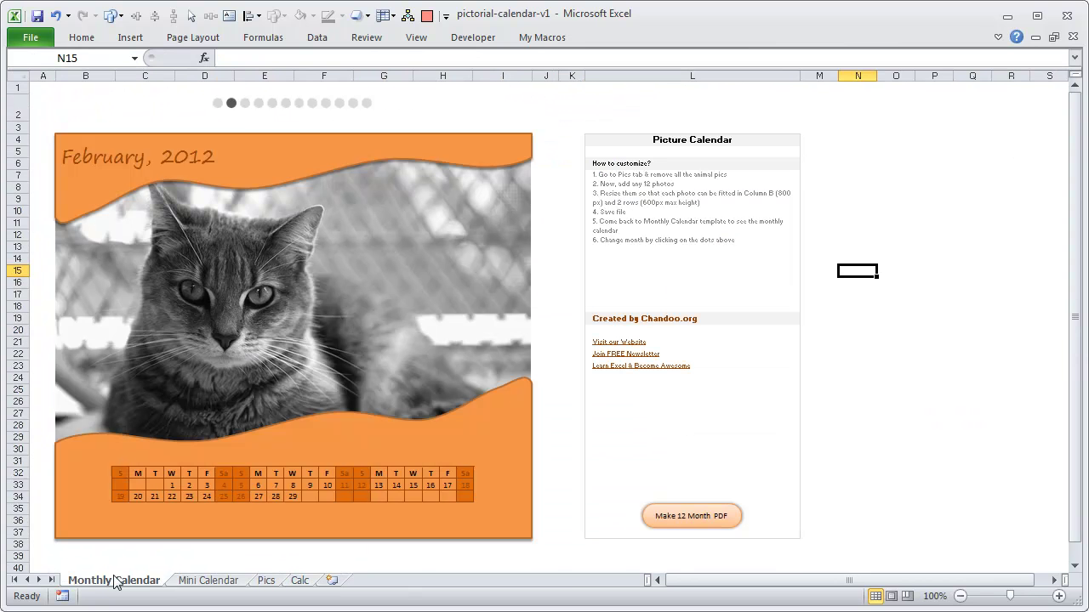
Choose the November dot and review curMonth and the updated Calc calendar rows.
{"action": "left_click", "coordinate": [353, 103]}
{"action": "left_click", "coordinate": [299, 581]}
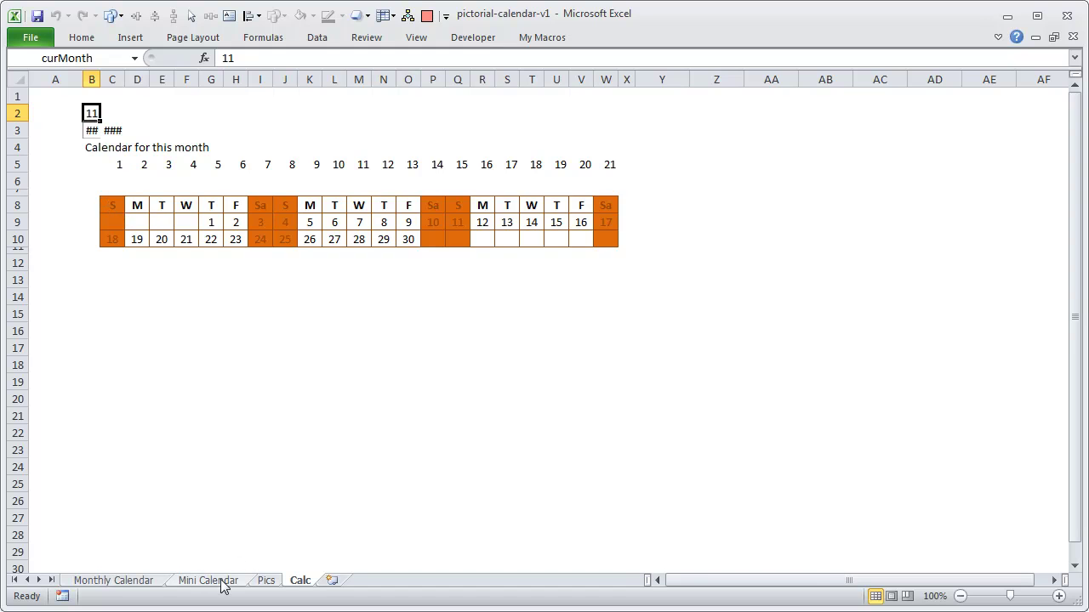
{"action": "left_click_drag", "start_coordinate": [111, 206], "coordinate": [587, 231]}
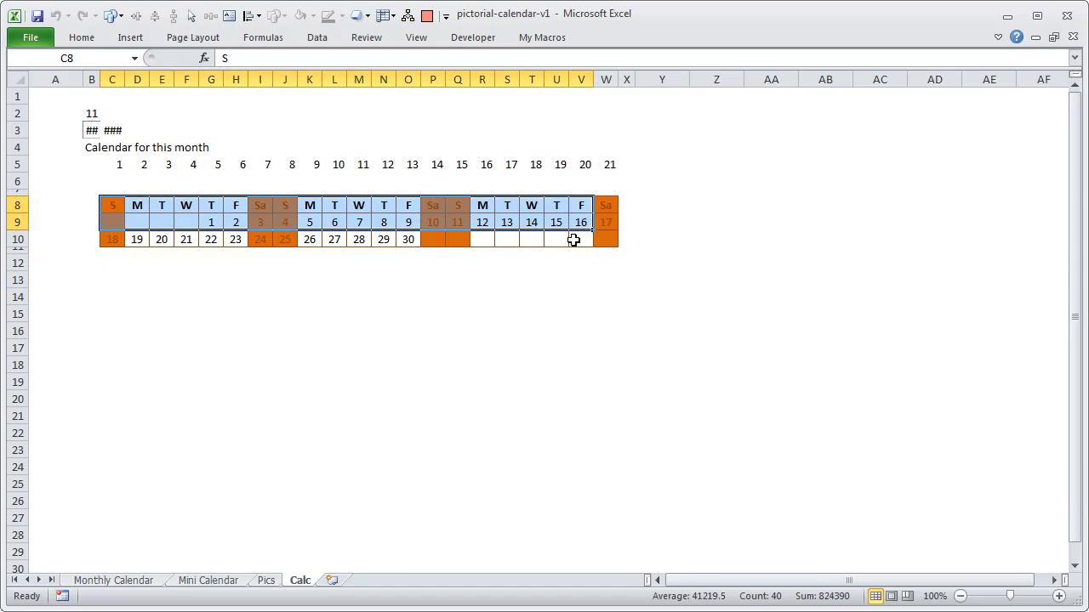
{"action": "left_click", "coordinate": [211, 580]}
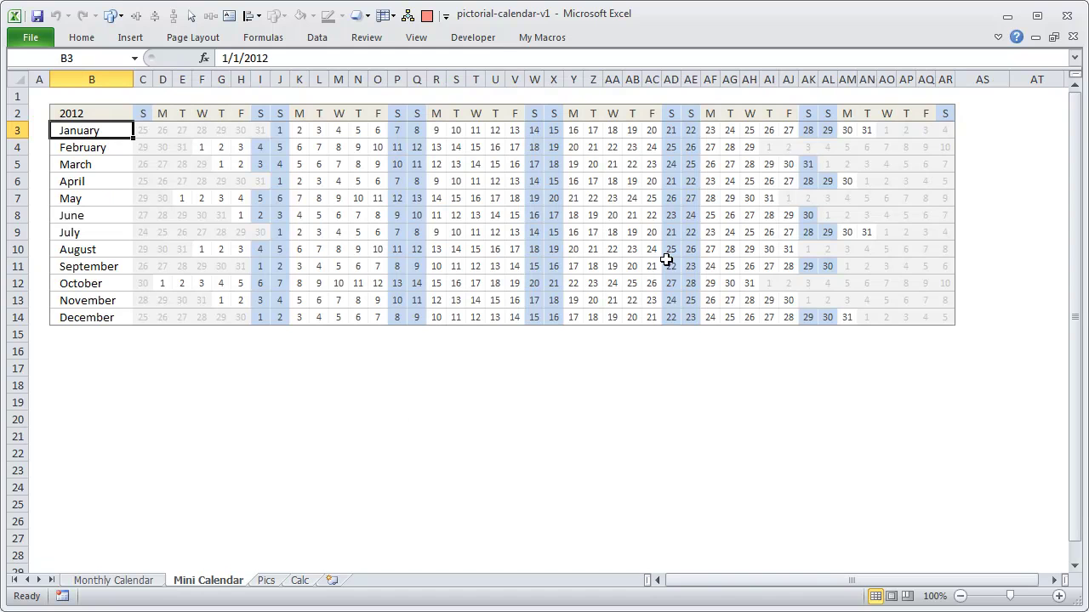
Inspect the E3 date and B2 year cells on Mini Calendar and select its month rows.
{"action": "left_click", "coordinate": [176, 132]}
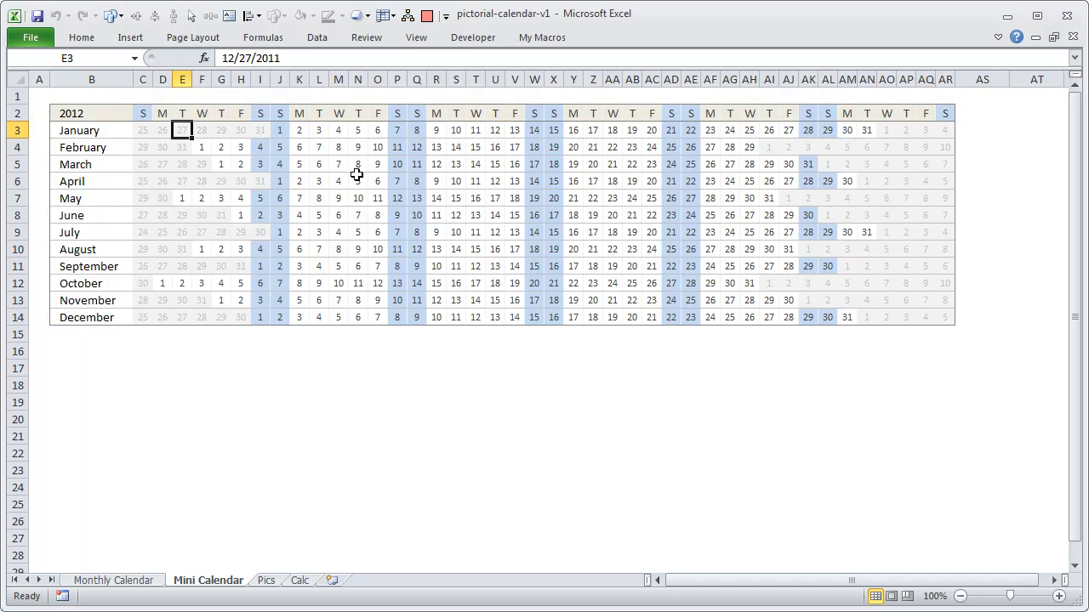
{"action": "left_click", "coordinate": [87, 113]}
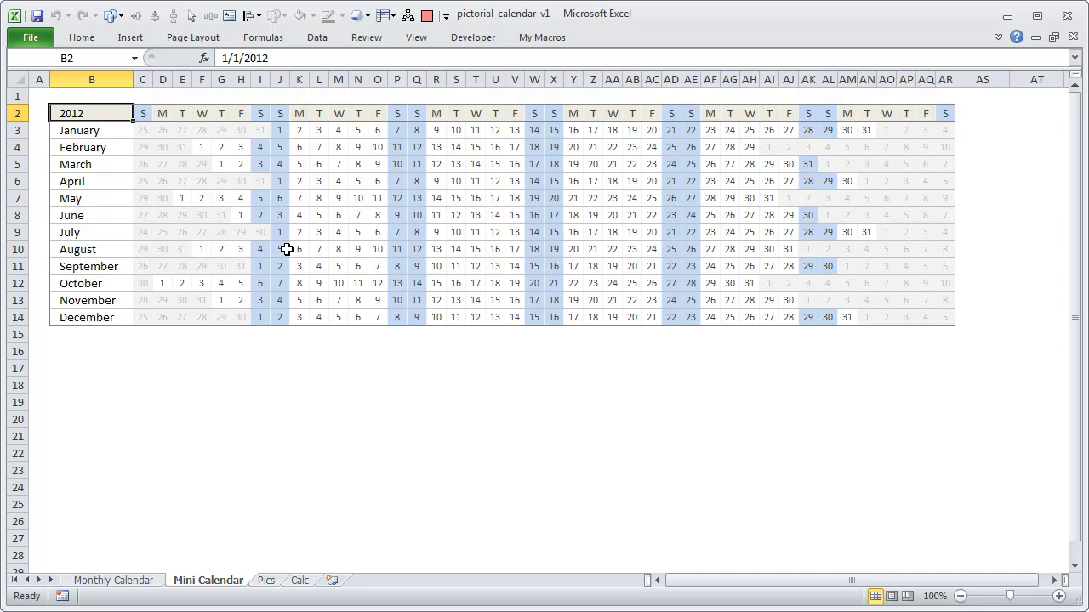
{"action": "left_click", "coordinate": [133, 582]}
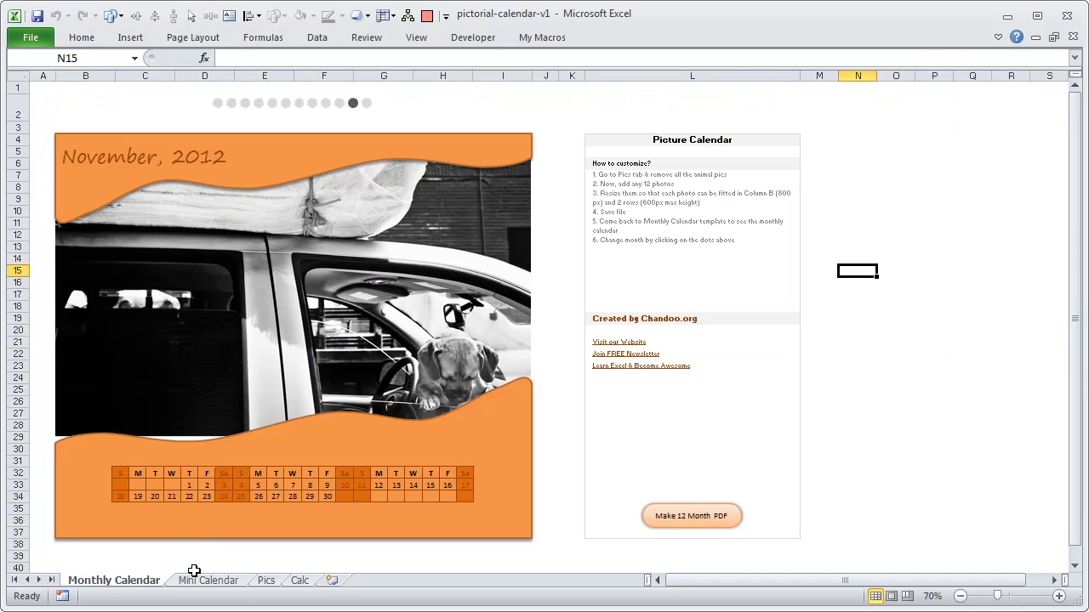
{"action": "left_click", "coordinate": [209, 580]}
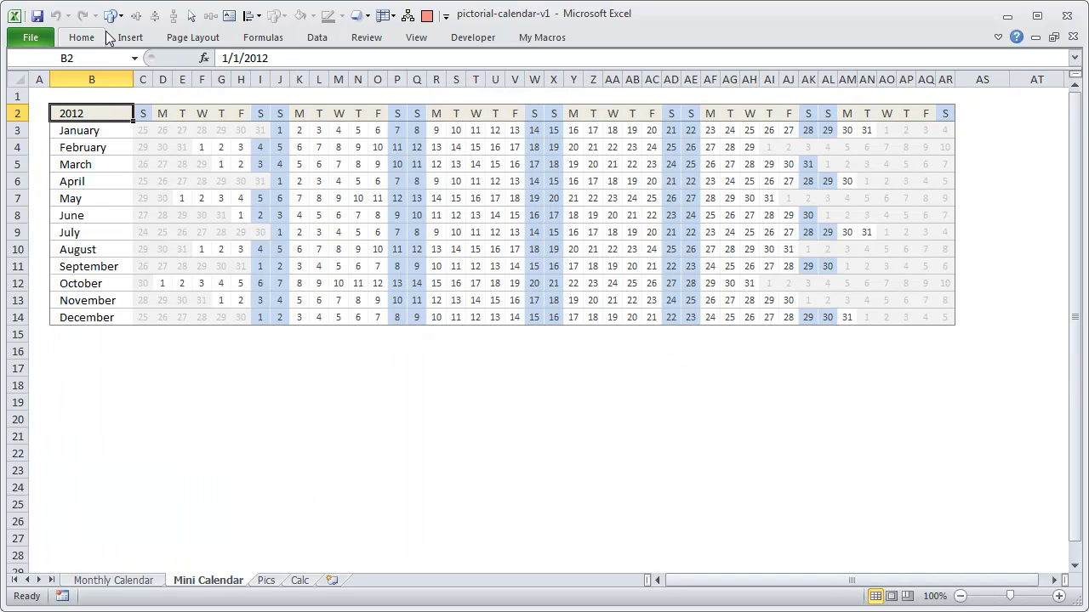
{"action": "left_click_drag", "start_coordinate": [115, 130], "coordinate": [943, 318]}
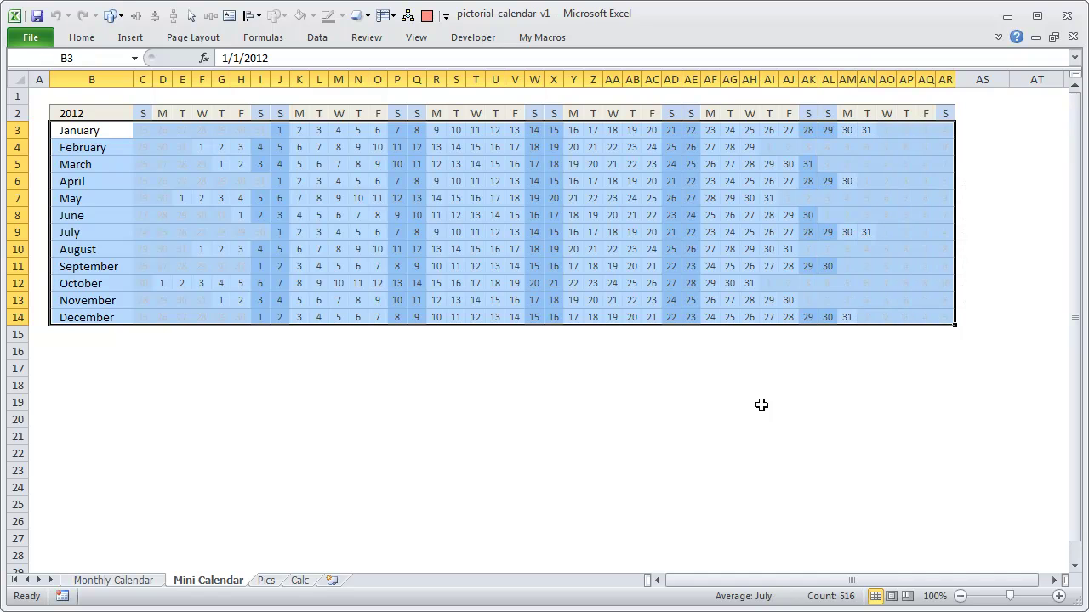
{"action": "left_click", "coordinate": [303, 582]}
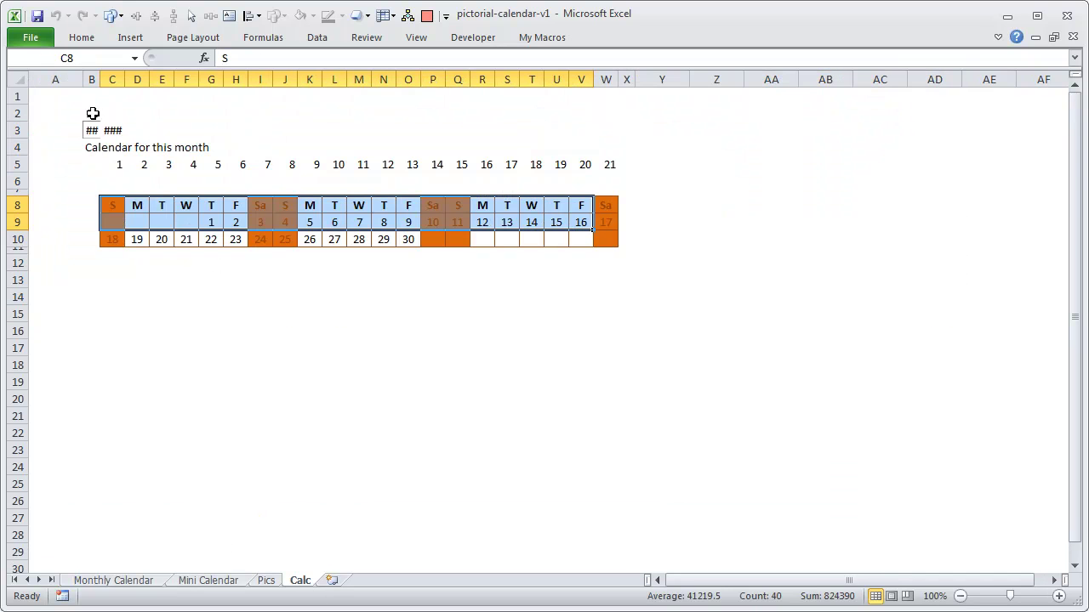
{"action": "left_click", "coordinate": [93, 113]}
{"action": "left_click_drag", "start_coordinate": [113, 205], "coordinate": [603, 243]}
{"action": "left_click_drag", "start_coordinate": [116, 221], "coordinate": [624, 241]}
{"action": "left_click_drag", "start_coordinate": [112, 223], "coordinate": [612, 244]}
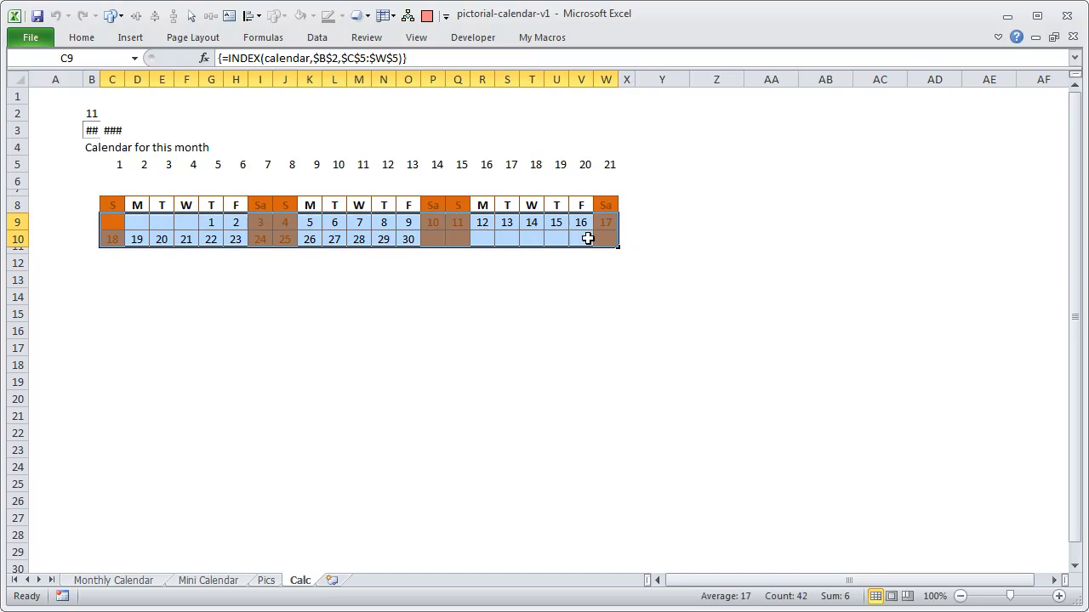
{"action": "left_click", "coordinate": [161, 226]}
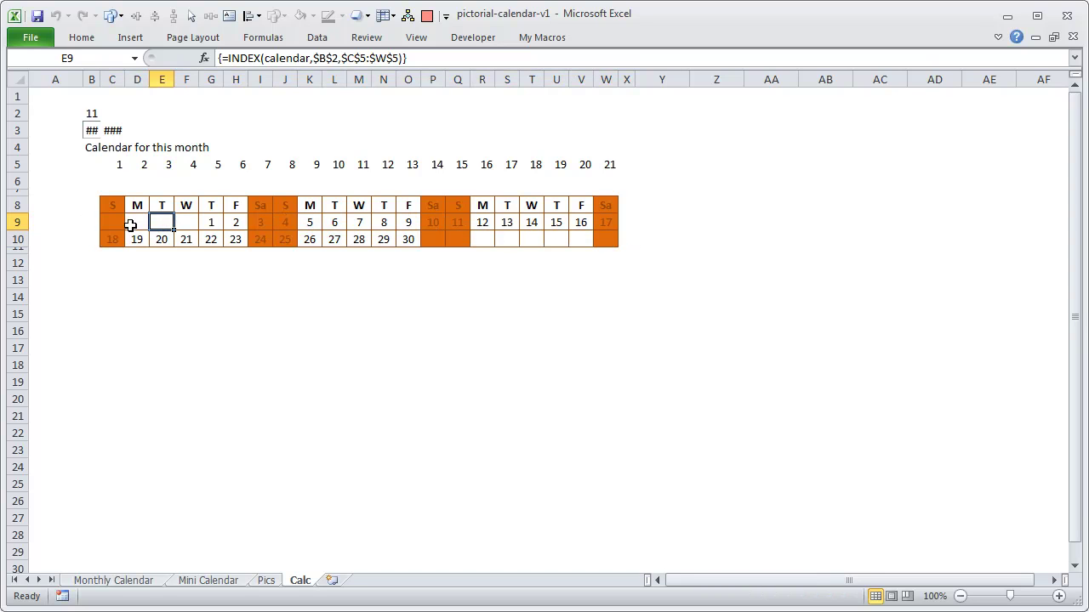
{"action": "left_click_drag", "start_coordinate": [108, 221], "coordinate": [182, 221]}
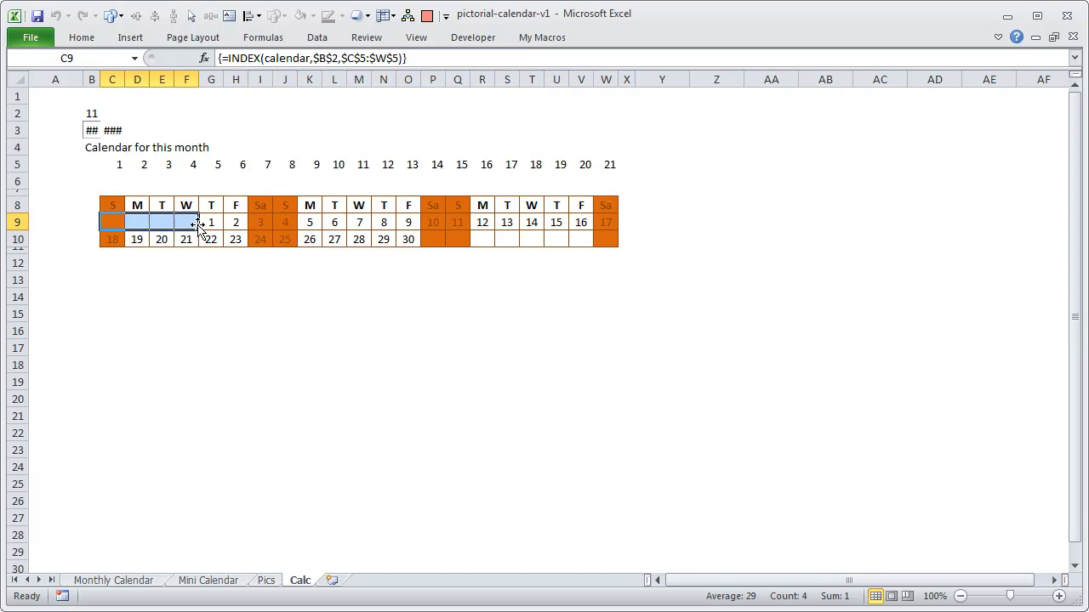
{"action": "left_click", "coordinate": [218, 223]}
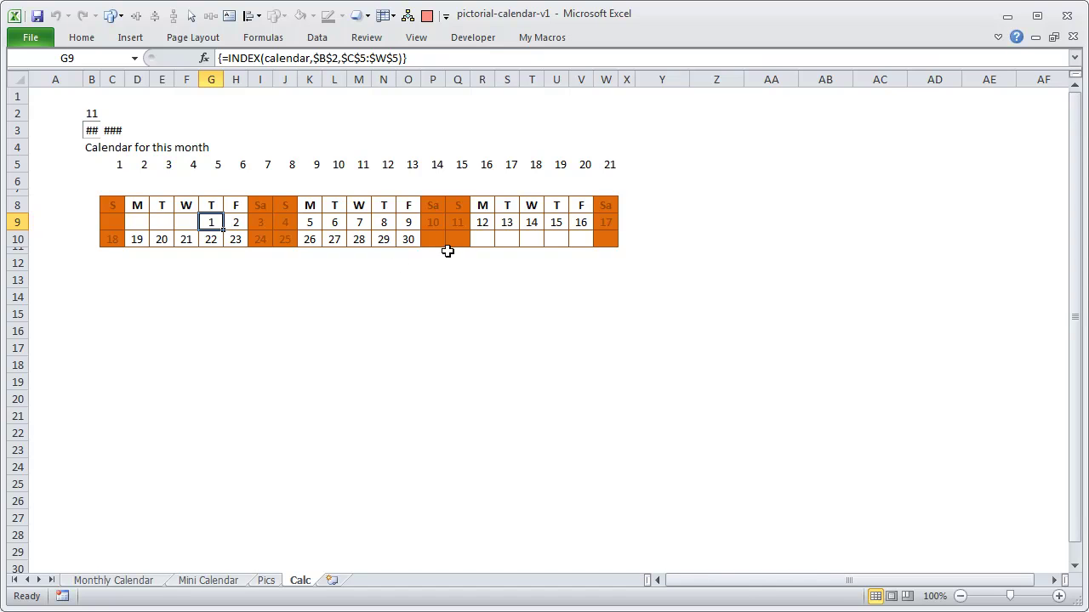
{"action": "left_click_drag", "start_coordinate": [439, 235], "coordinate": [617, 241]}
{"action": "left_click_drag", "start_coordinate": [114, 205], "coordinate": [612, 237]}
{"action": "left_click", "coordinate": [587, 332]}
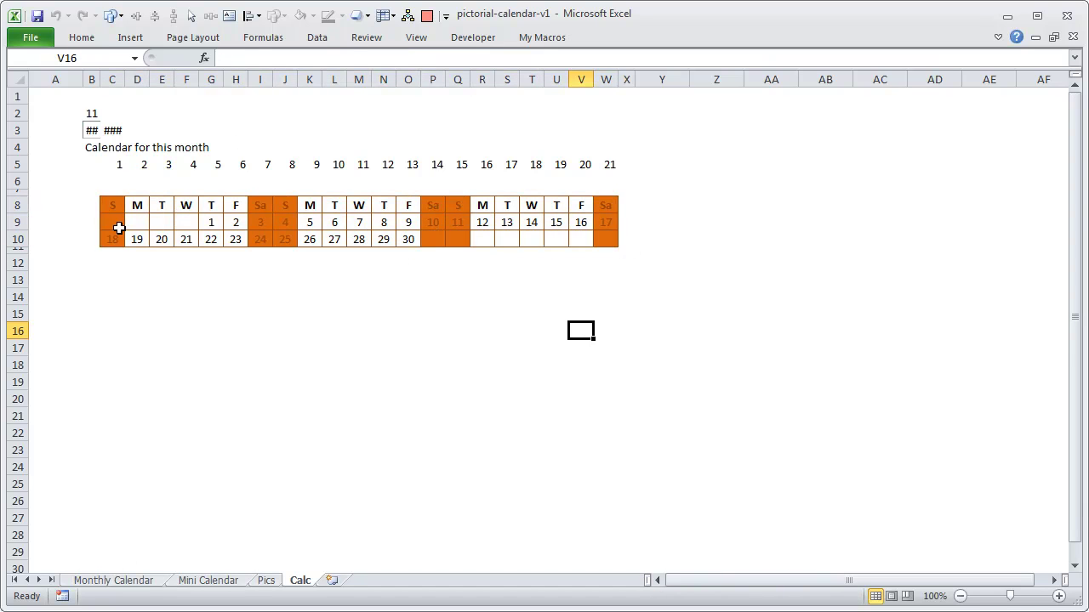
{"action": "left_click_drag", "start_coordinate": [95, 191], "coordinate": [622, 248]}
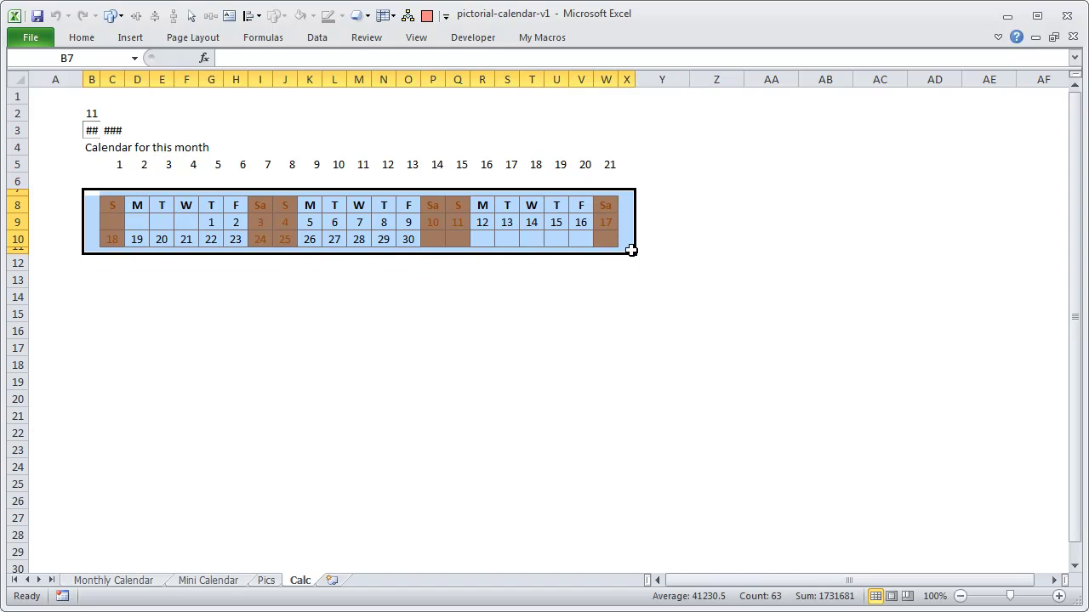
{"action": "left_click", "coordinate": [119, 581]}
Select the linked calendar picture and check curMonth in Calc cell B2.
{"action": "left_click", "coordinate": [204, 483]}
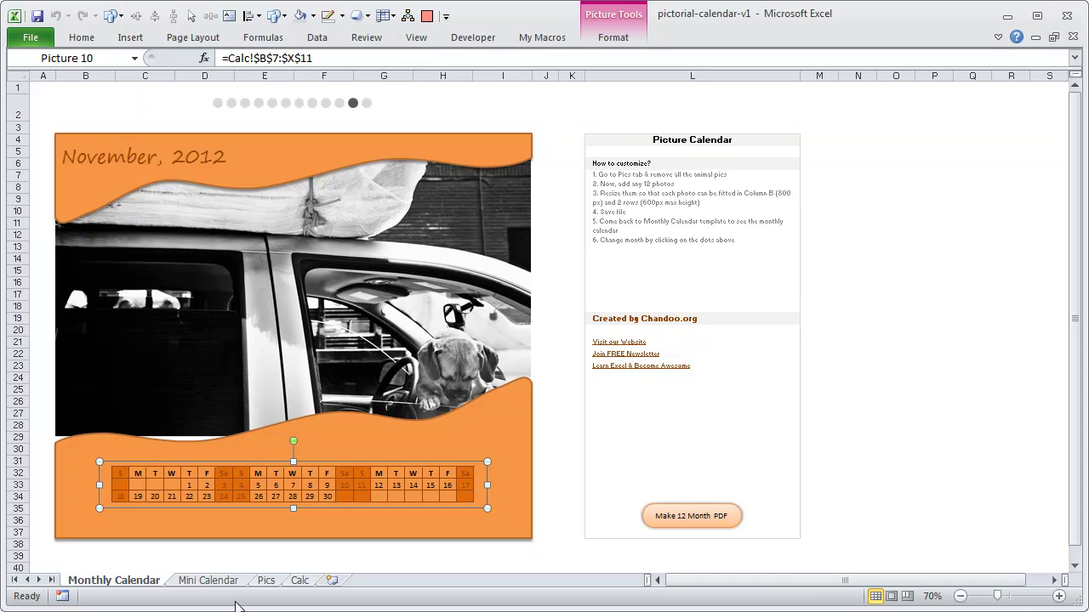
{"action": "left_click", "coordinate": [298, 580]}
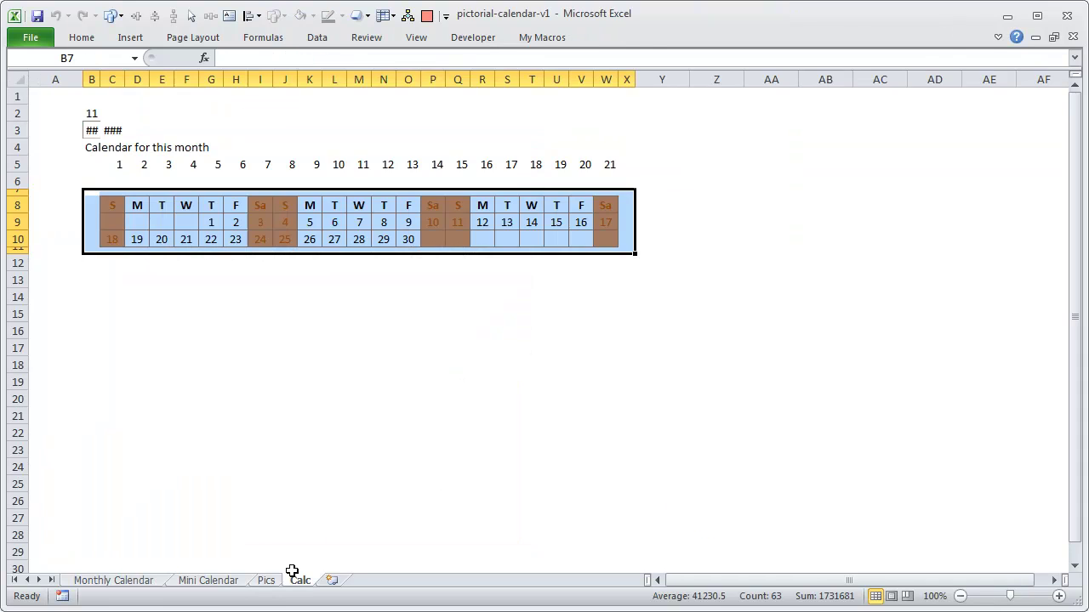
{"action": "left_click", "coordinate": [91, 113]}
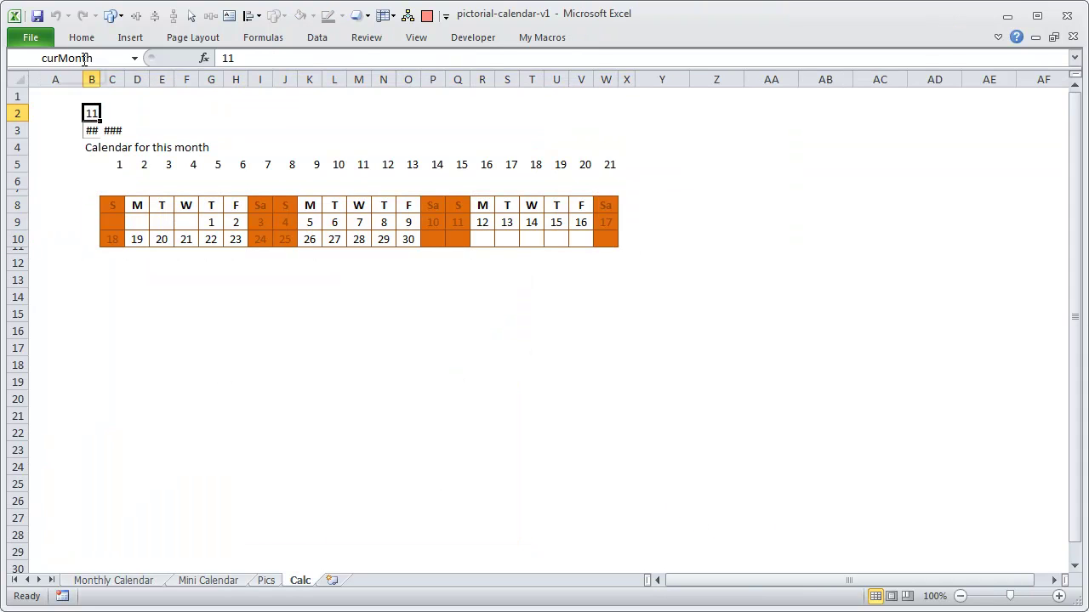
{"action": "left_click", "coordinate": [265, 580]}
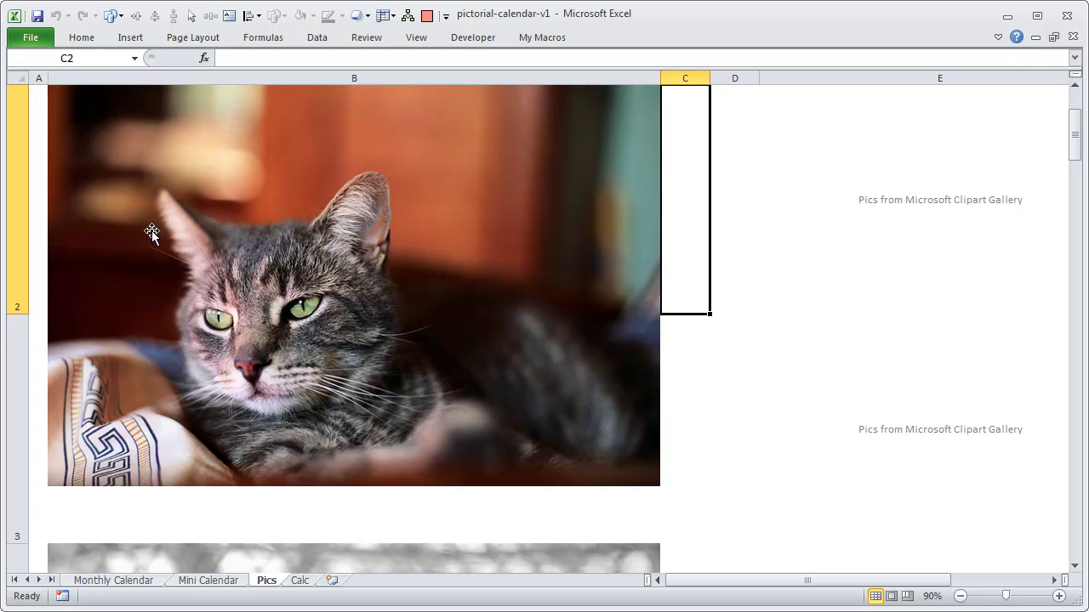
Inspect picForMonth's OFFSET formula in Name Manager, highlighting the (Calc!$B$2-1)*2 row offset.
{"action": "left_click", "coordinate": [258, 37]}
{"action": "left_click", "coordinate": [472, 94]}
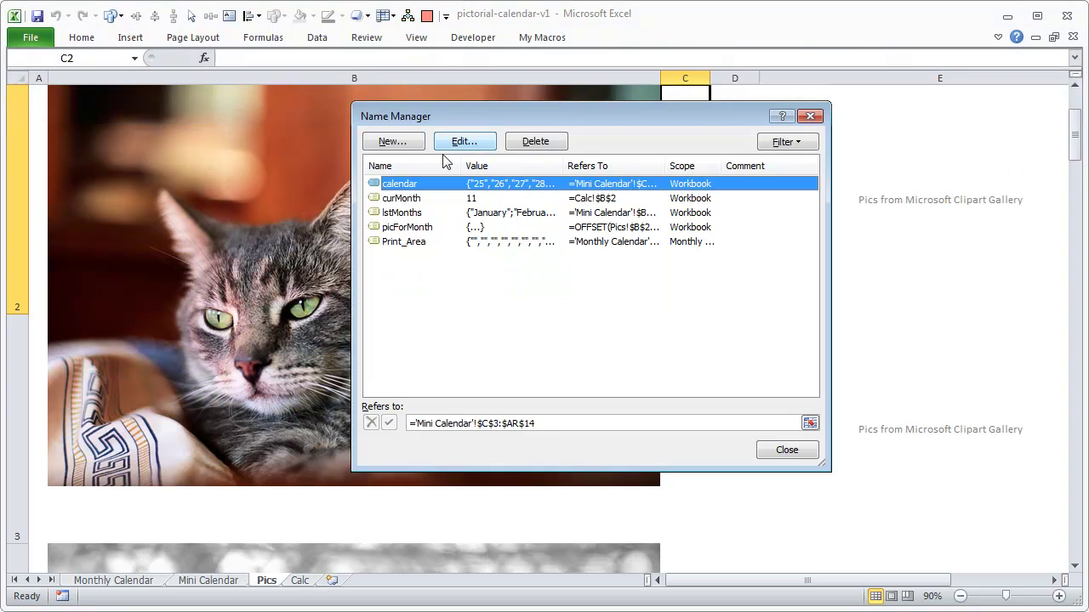
{"action": "left_click", "coordinate": [408, 227]}
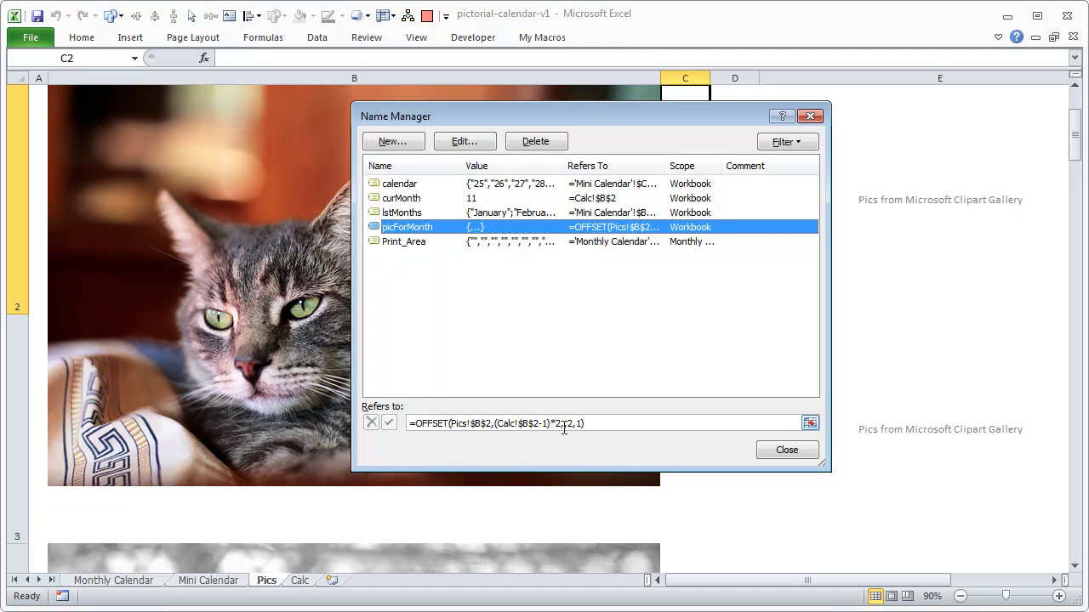
{"action": "left_click_drag", "start_coordinate": [561, 422], "coordinate": [497, 423]}
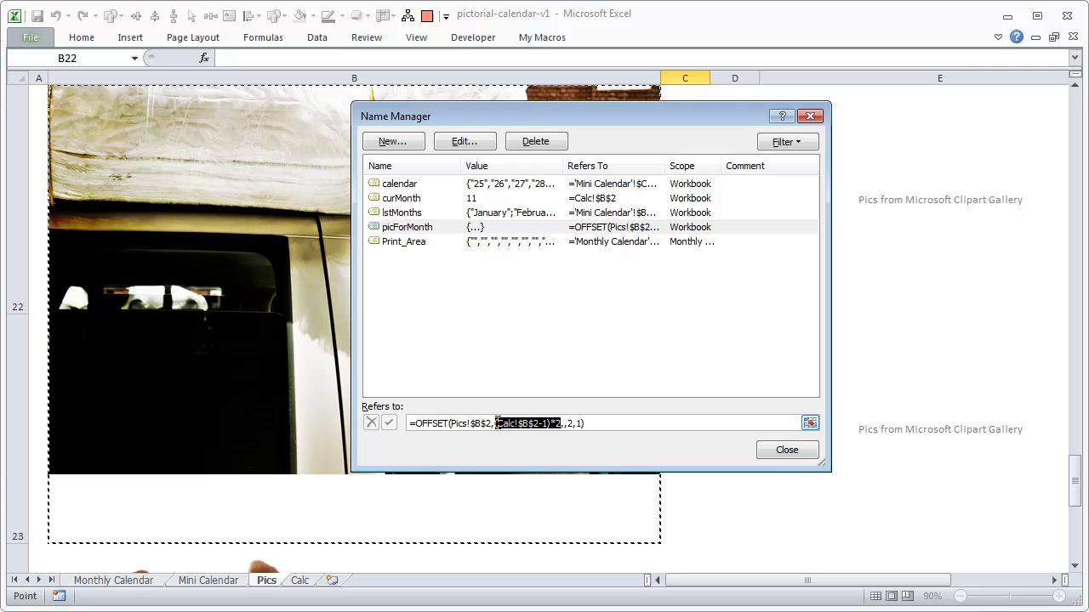
{"action": "left_click", "coordinate": [565, 423]}
{"action": "key", "text": "F2"}
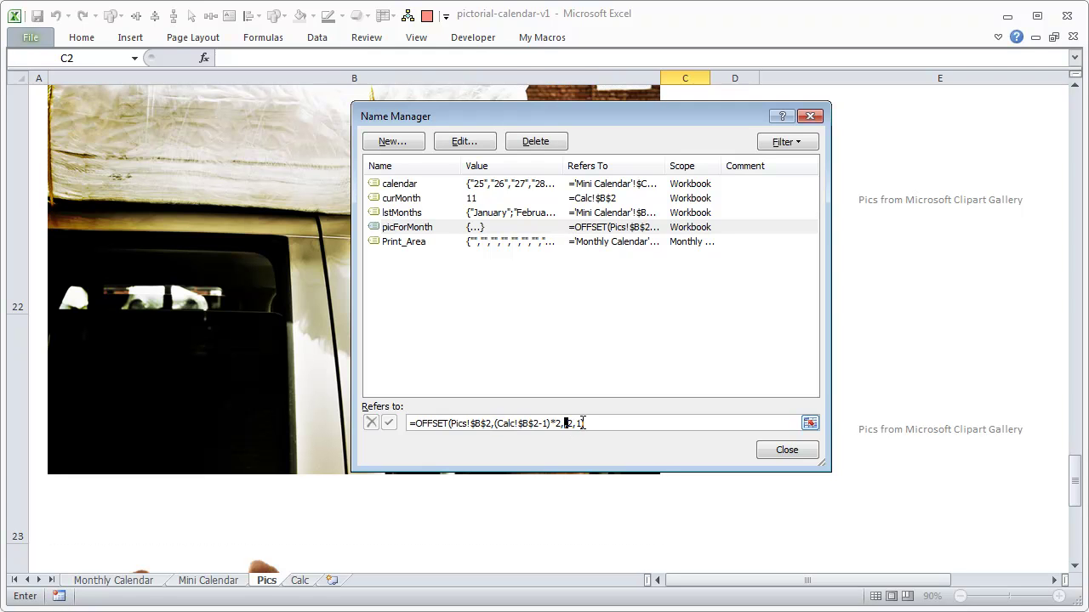
{"action": "left_click", "coordinate": [785, 450]}
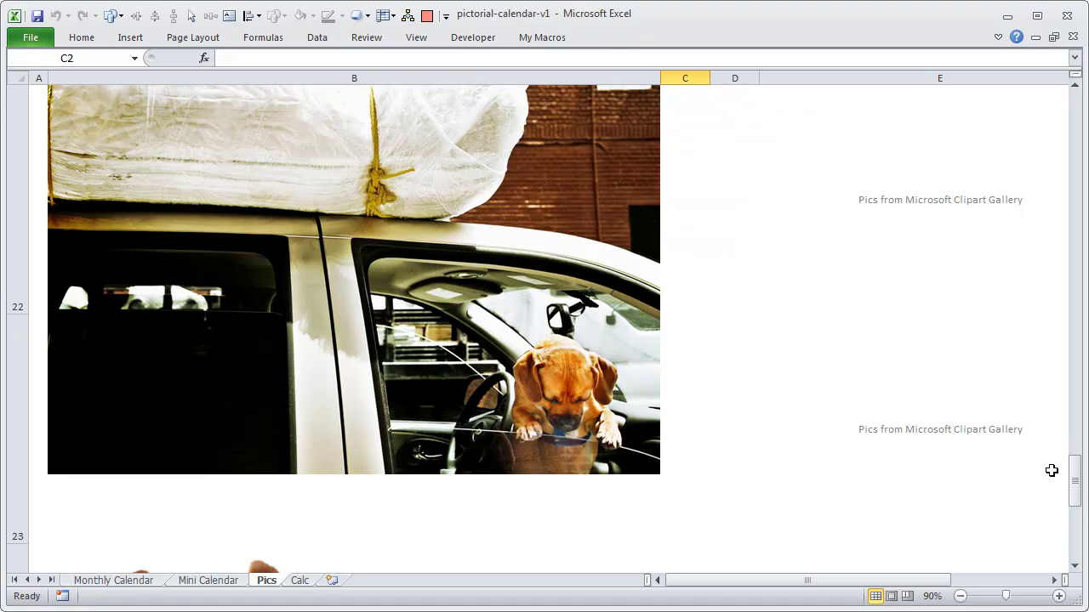
{"action": "left_click_drag", "start_coordinate": [1074, 480], "coordinate": [1074, 110]}
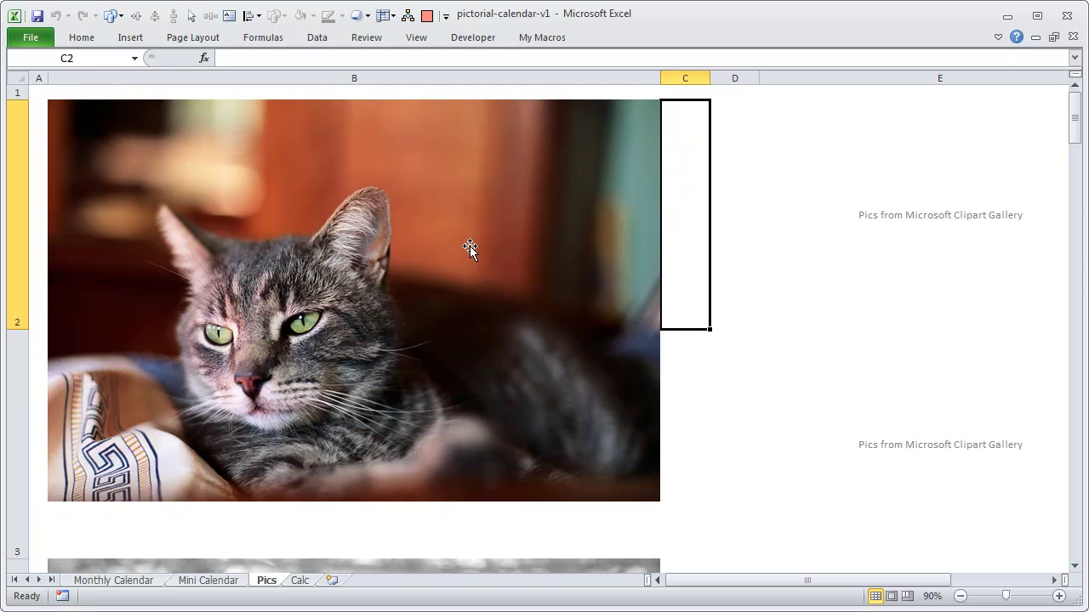
Check the photo's and grid's links, choose the first dot for January 2012, then inspect the second dot.
{"action": "left_click", "coordinate": [139, 581]}
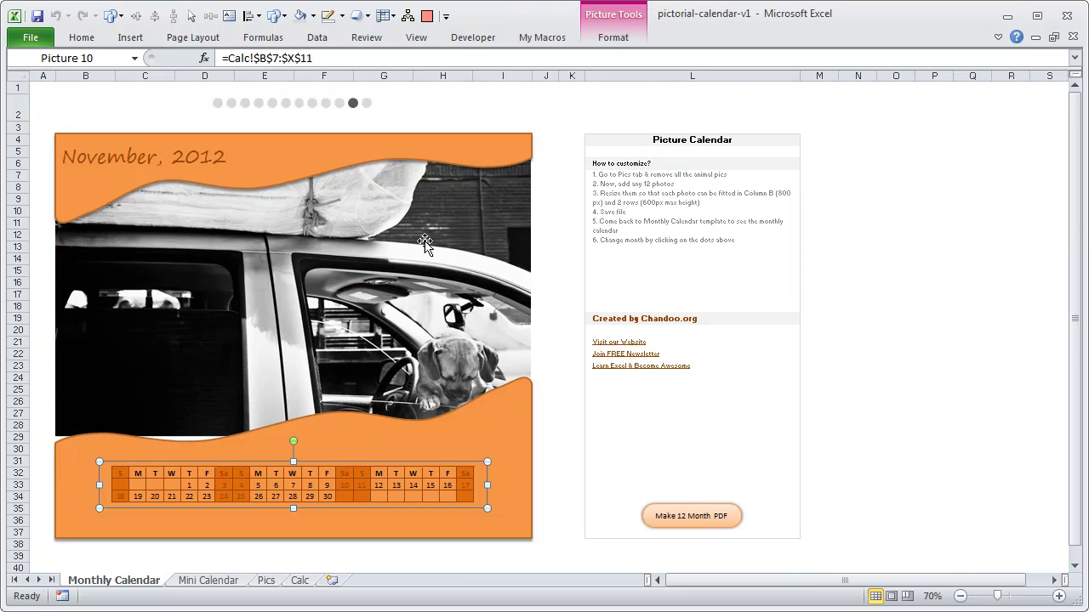
{"action": "left_click", "coordinate": [190, 267]}
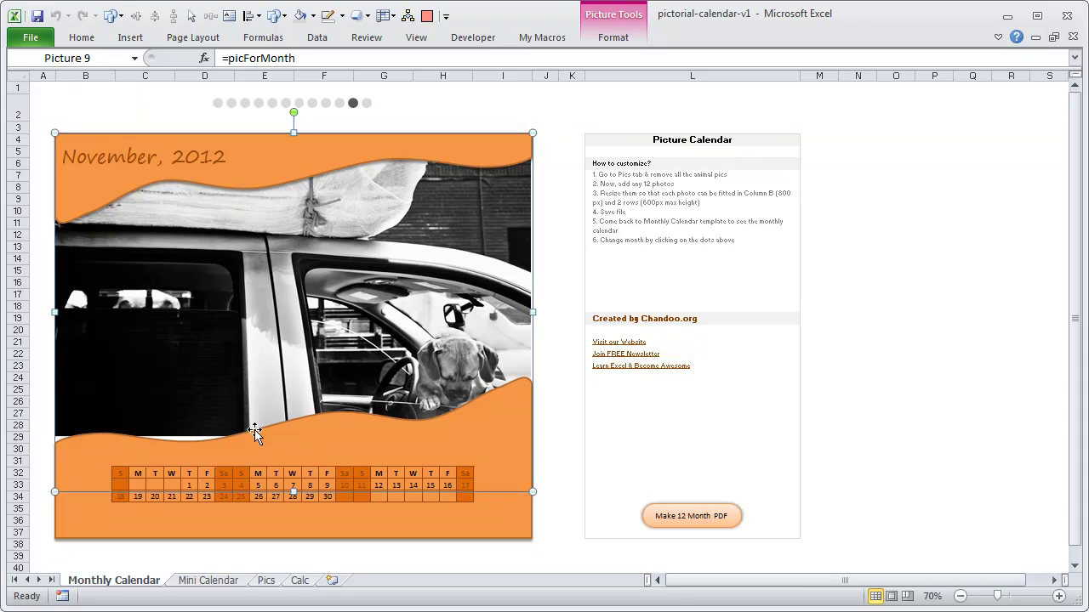
{"action": "left_click", "coordinate": [140, 501]}
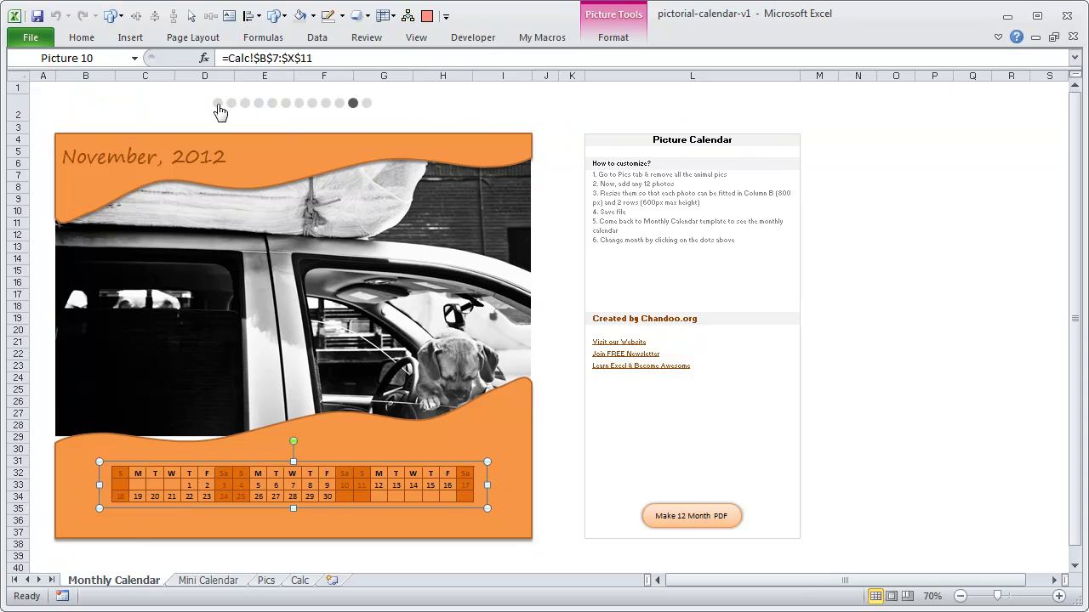
{"action": "left_click", "coordinate": [217, 104]}
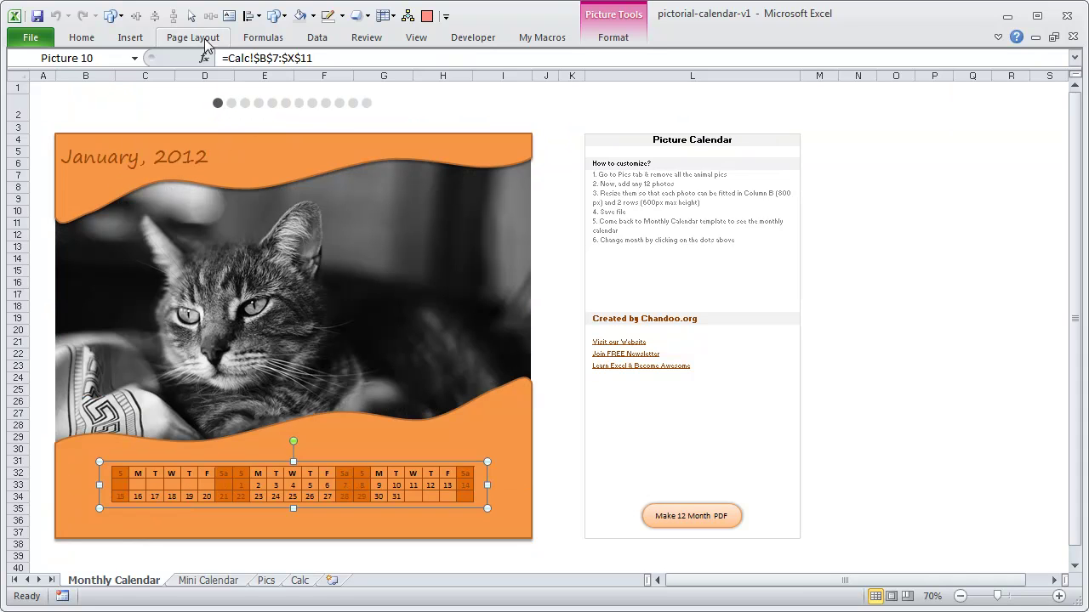
{"action": "right_click", "coordinate": [228, 111]}
{"action": "key", "text": "Escape"}
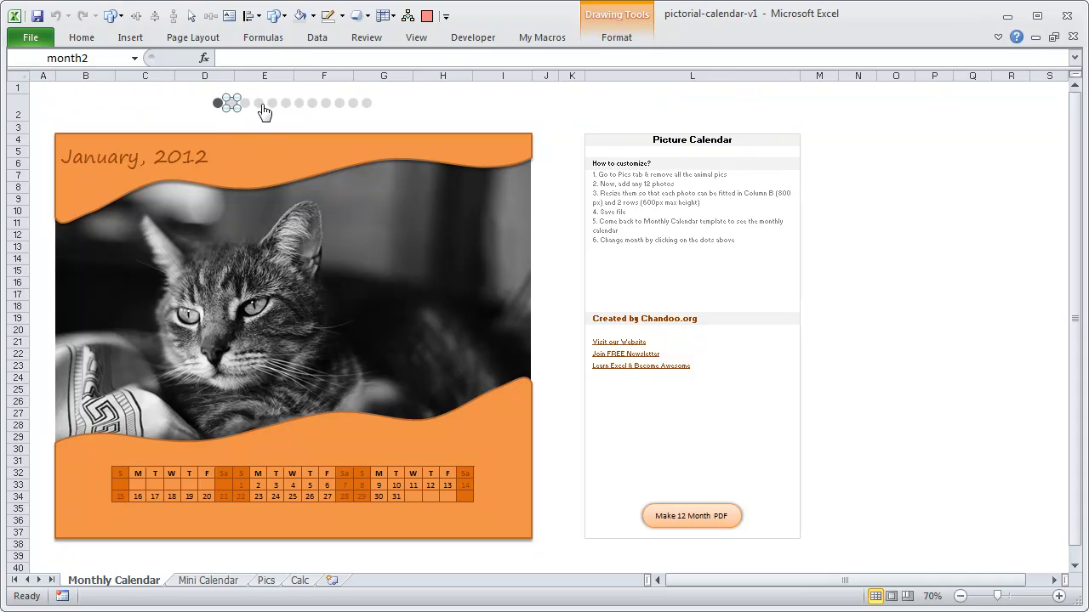
{"action": "right_click", "coordinate": [365, 103]}
{"action": "left_click", "coordinate": [120, 16]}
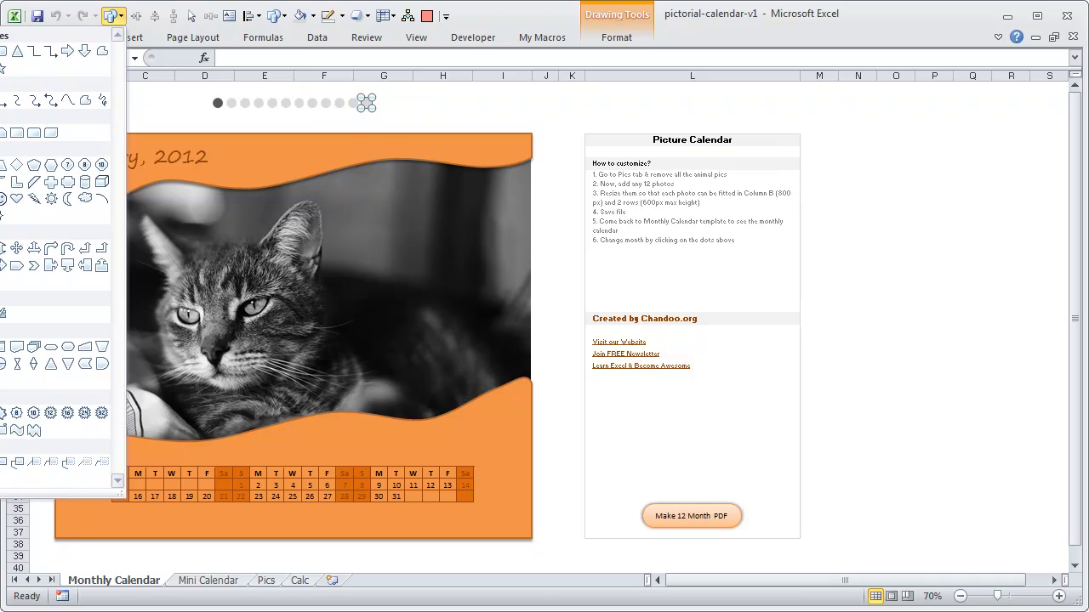
{"action": "mouse_move", "coordinate": [612, 105]}
{"action": "left_mouse_down"}
{"action": "mouse_move", "coordinate": [643, 153]}
{"action": "mouse_move", "coordinate": [672, 158]}
{"action": "mouse_move", "coordinate": [621, 128]}
{"action": "mouse_move", "coordinate": [631, 125]}
{"action": "left_mouse_up"}
{"action": "left_click", "coordinate": [617, 38]}
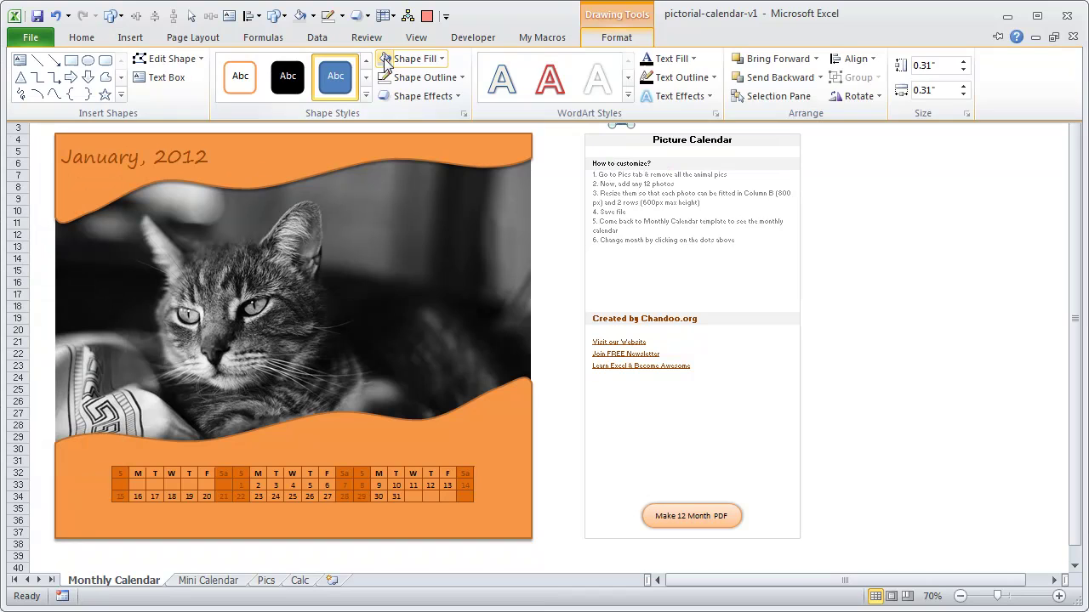
{"action": "left_click", "coordinate": [616, 37]}
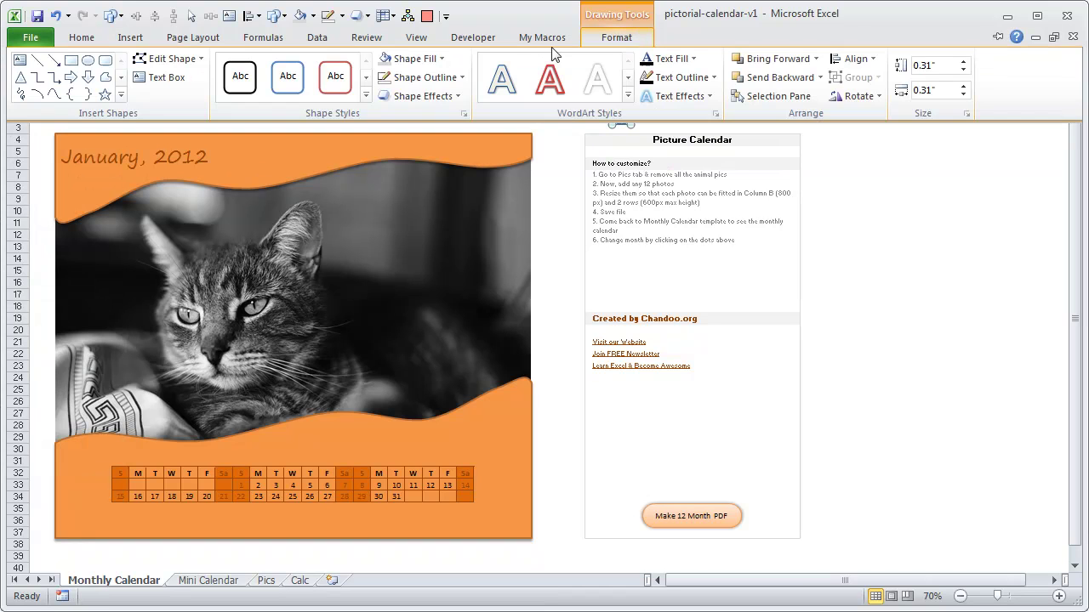
{"action": "left_click", "coordinate": [994, 221]}
{"action": "left_click", "coordinate": [993, 221]}
{"action": "left_click", "coordinate": [627, 114]}
{"action": "key", "text": "Escape"}
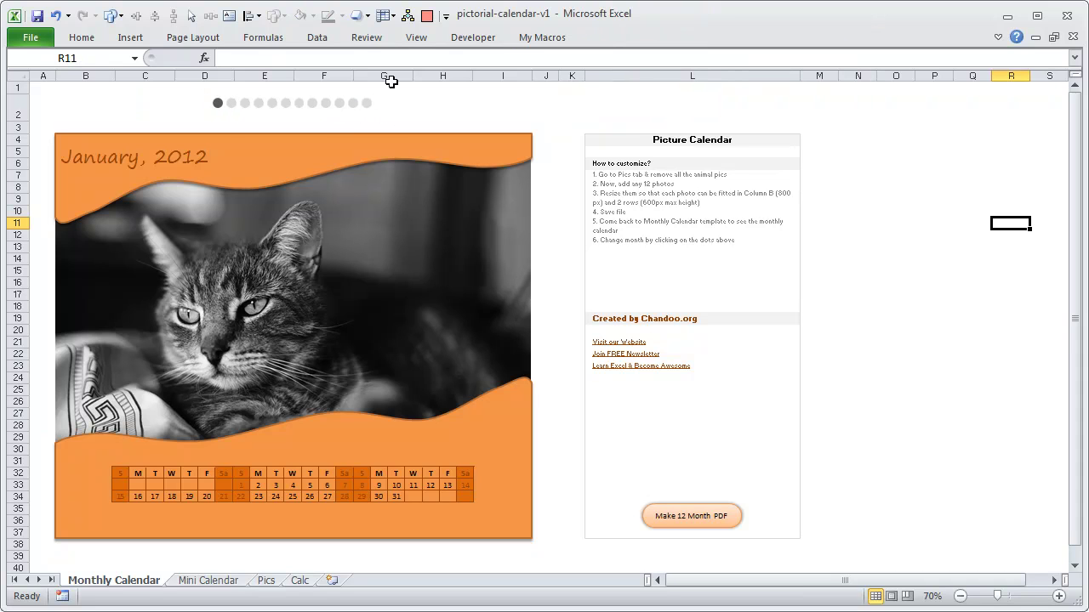
Marquee-select all twelve month dots and assign them the pickMonth macro.
{"action": "left_click", "coordinate": [190, 15]}
{"action": "left_click_drag", "start_coordinate": [397, 113], "coordinate": [205, 95]}
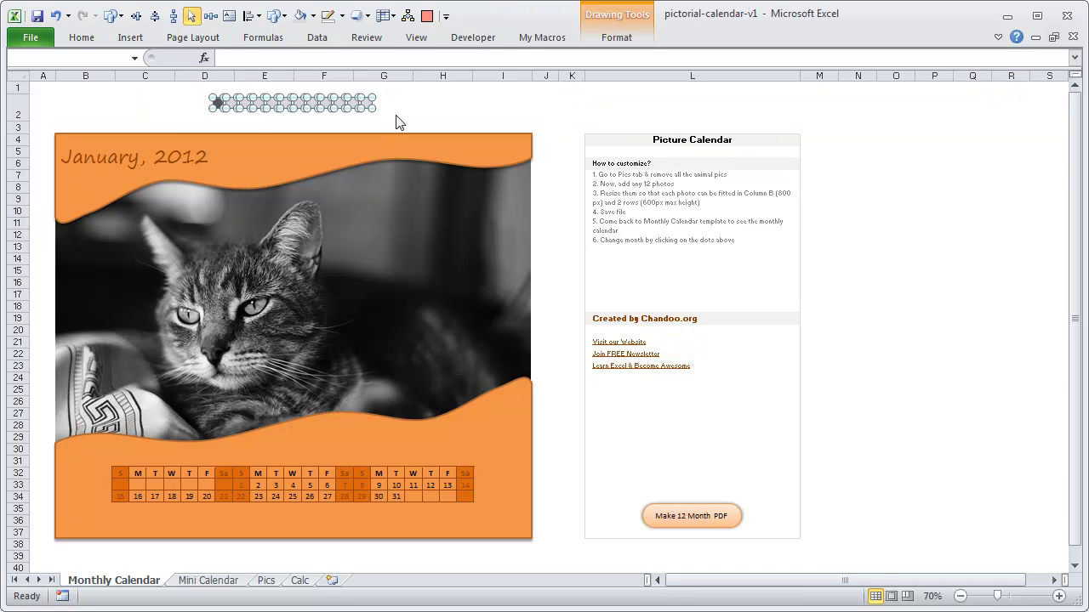
{"action": "right_click", "coordinate": [234, 102]}
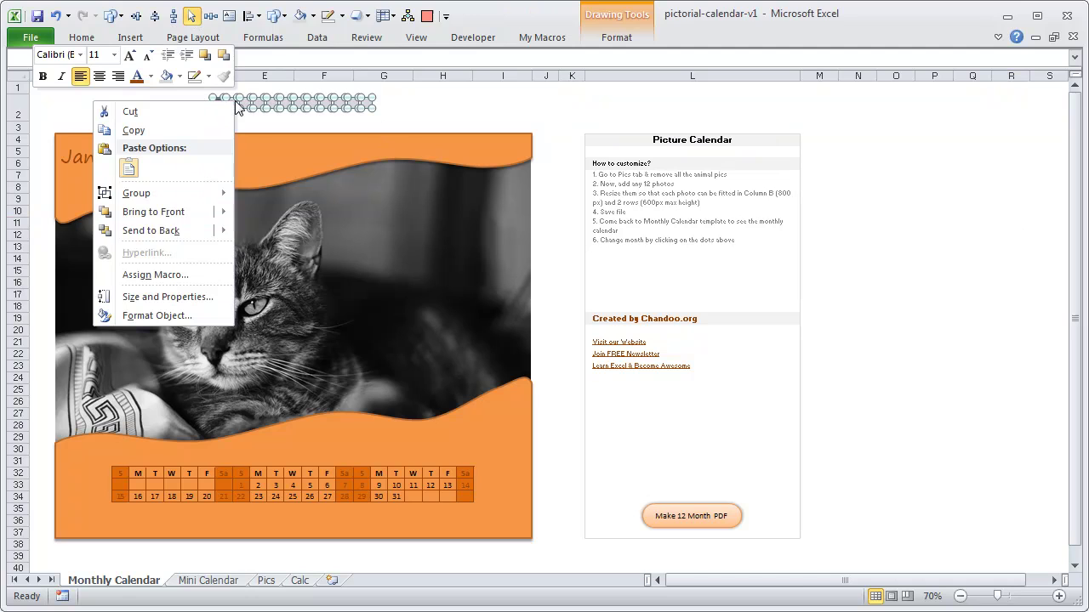
{"action": "left_click", "coordinate": [193, 277]}
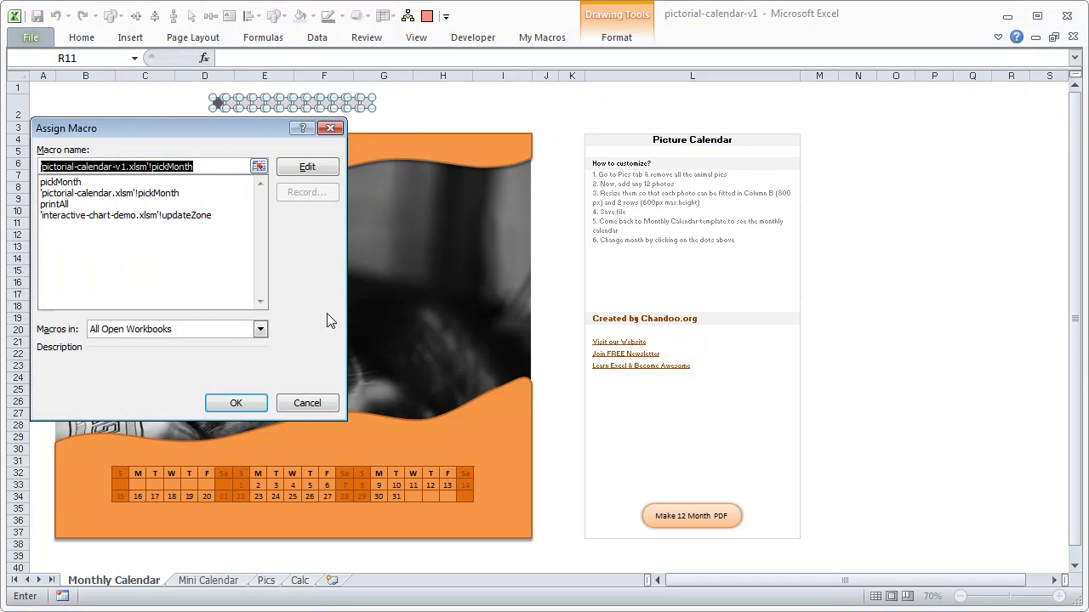
{"action": "key", "text": "Return"}
{"action": "left_click", "coordinate": [911, 252]}
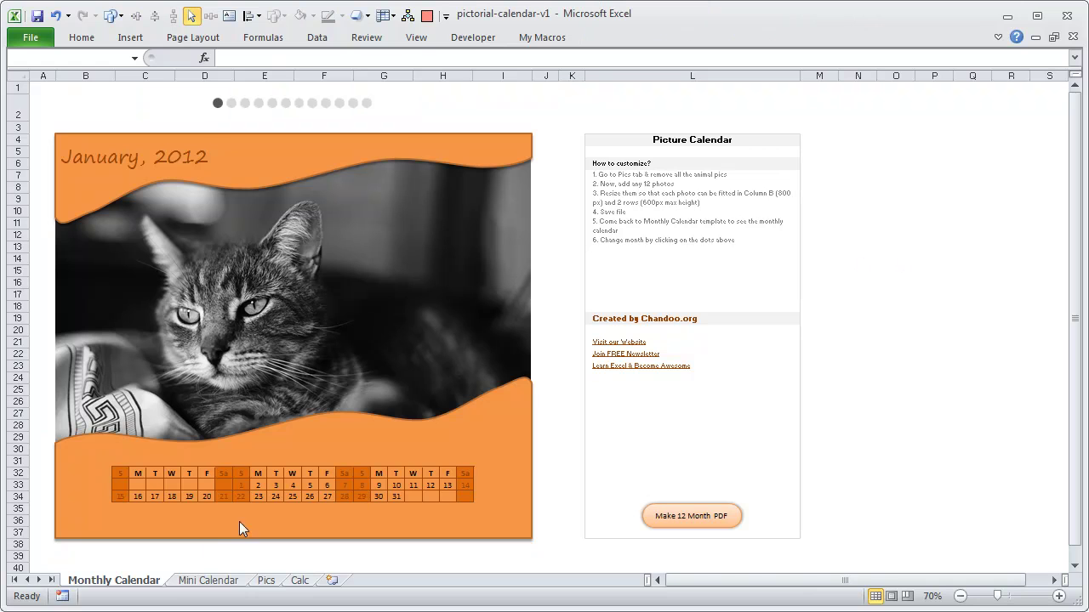
{"action": "right_click", "coordinate": [121, 584]}
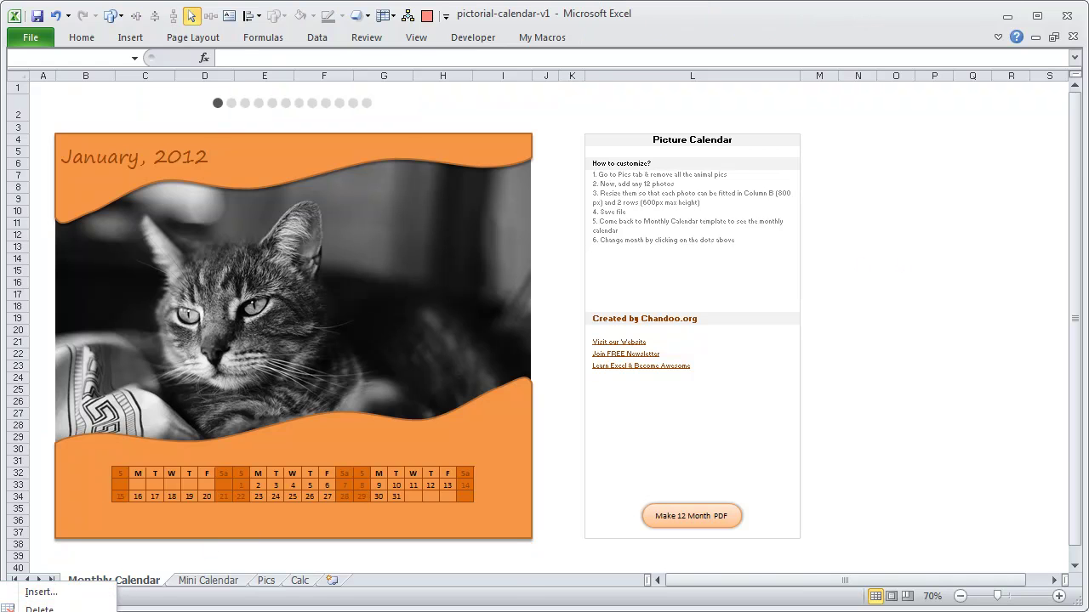
Open the sheet's code, then Module1 of pictorial-calendar-v1 to find pickMonth.
{"action": "key", "text": "v"}
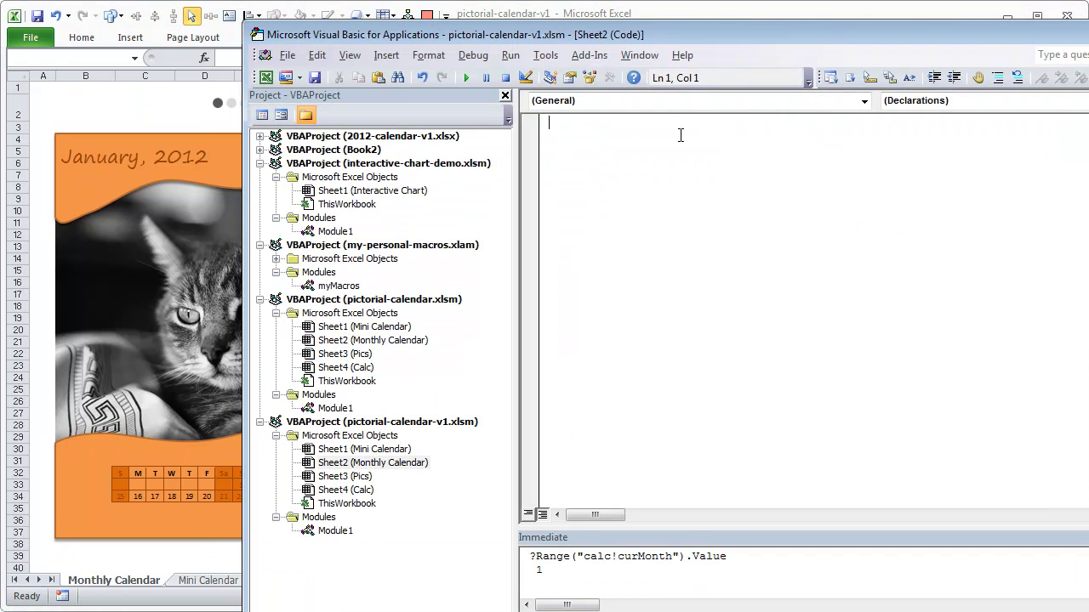
{"action": "left_click_drag", "start_coordinate": [384, 35], "coordinate": [322, 18]}
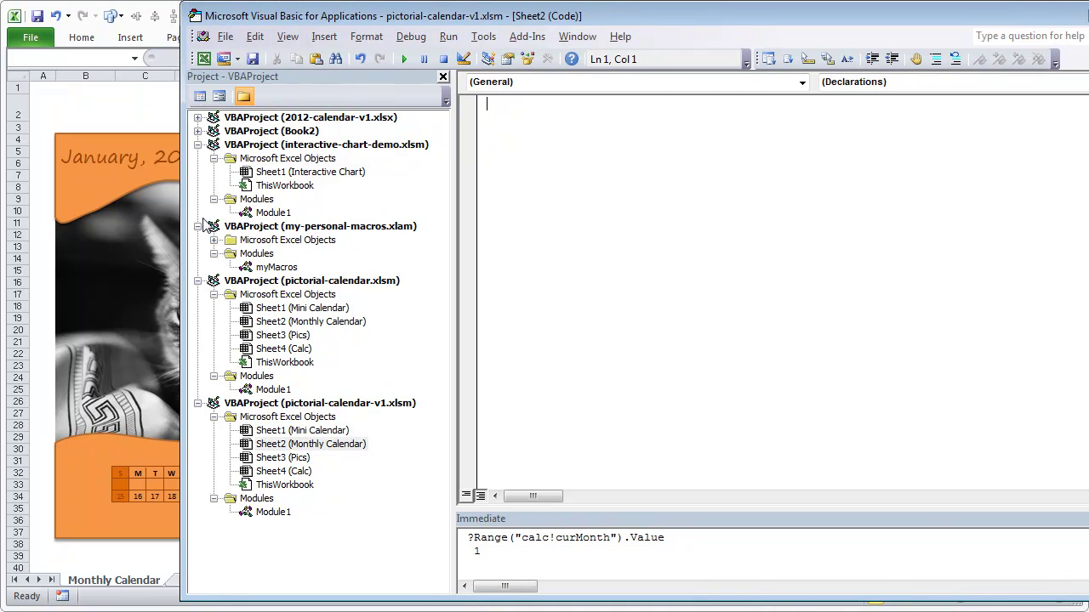
{"action": "double_click", "coordinate": [274, 514]}
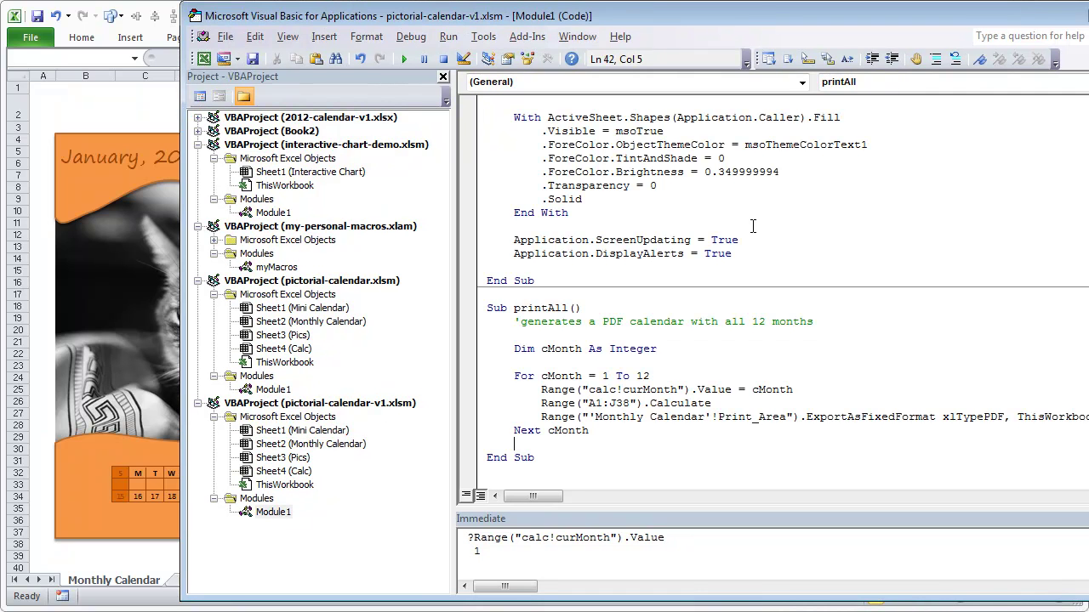
{"action": "scroll", "coordinate": [773, 352], "scroll_direction": "up", "scroll_amount": 2}
{"action": "scroll", "coordinate": [773, 352], "scroll_direction": "up", "scroll_amount": 3}
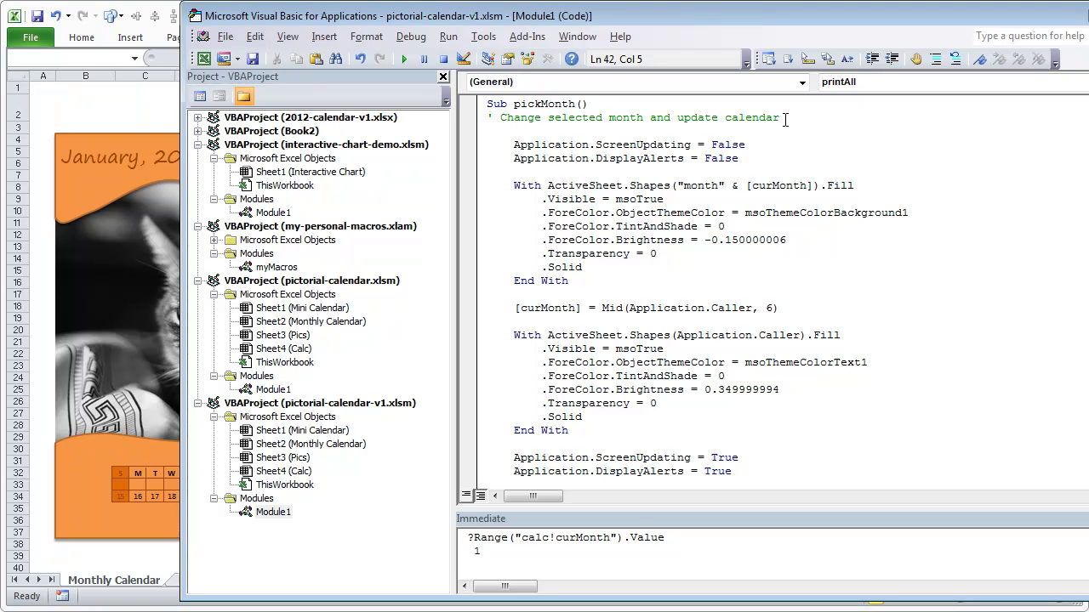
{"action": "left_click", "coordinate": [145, 110]}
{"action": "key", "text": "alt+F11"}
Resize the editor beside the calendar and highlight pickMonth's curMonth, ScreenUpdating and month-prefix lines.
{"action": "left_click_drag", "start_coordinate": [179, 217], "coordinate": [533, 217]}
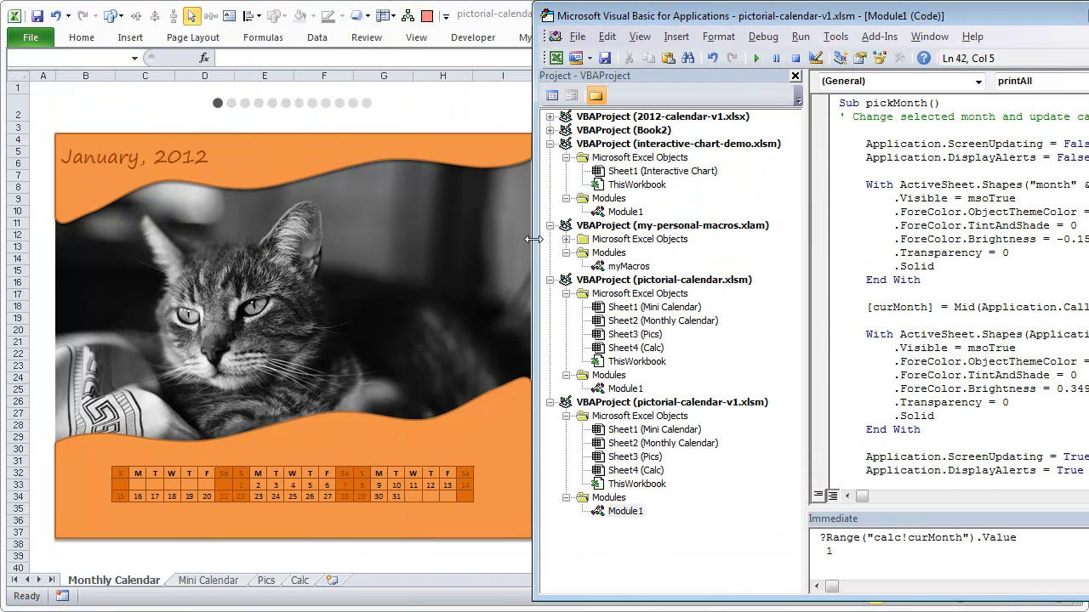
{"action": "left_click_drag", "start_coordinate": [806, 120], "coordinate": [601, 120]}
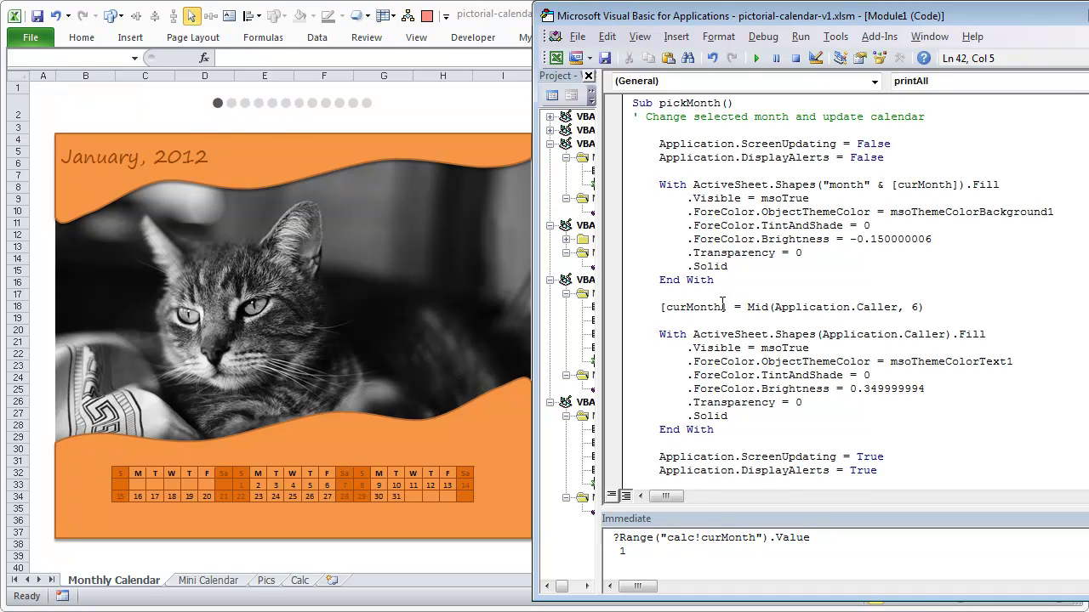
{"action": "left_click_drag", "start_coordinate": [658, 306], "coordinate": [935, 312]}
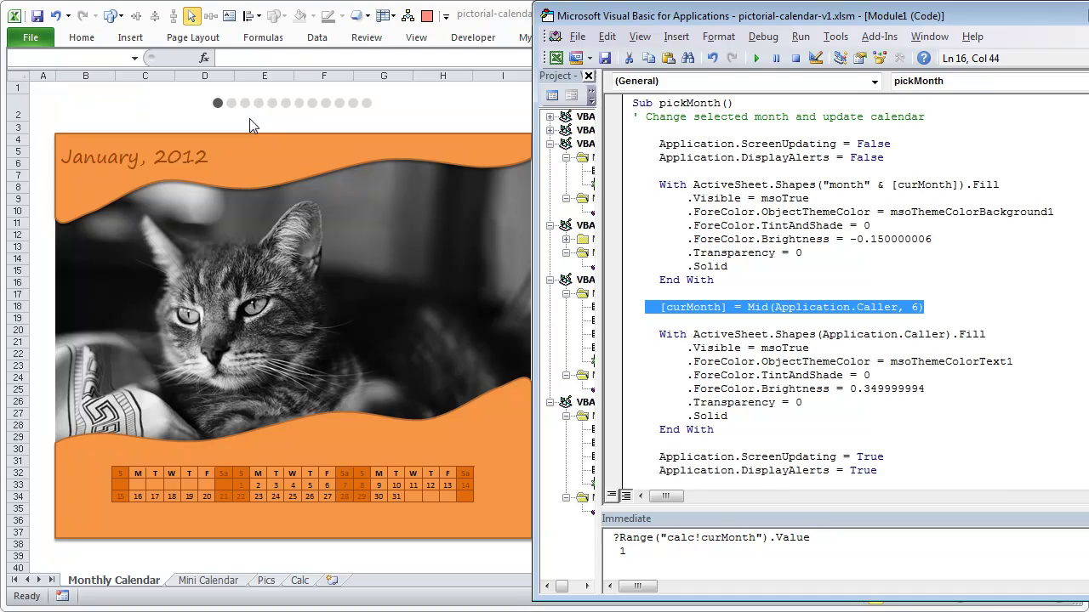
{"action": "left_click_drag", "start_coordinate": [660, 145], "coordinate": [885, 162]}
{"action": "scroll", "coordinate": [920, 165], "scroll_direction": "down", "scroll_amount": 2}
{"action": "scroll", "coordinate": [943, 195], "scroll_direction": "up", "scroll_amount": 2}
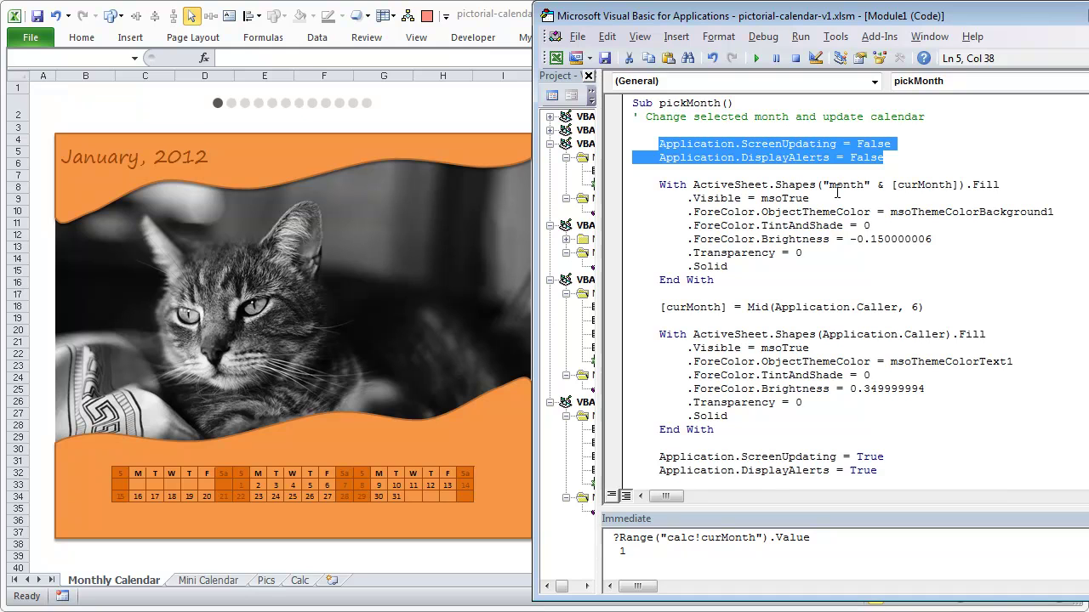
{"action": "left_click_drag", "start_coordinate": [829, 185], "coordinate": [855, 187]}
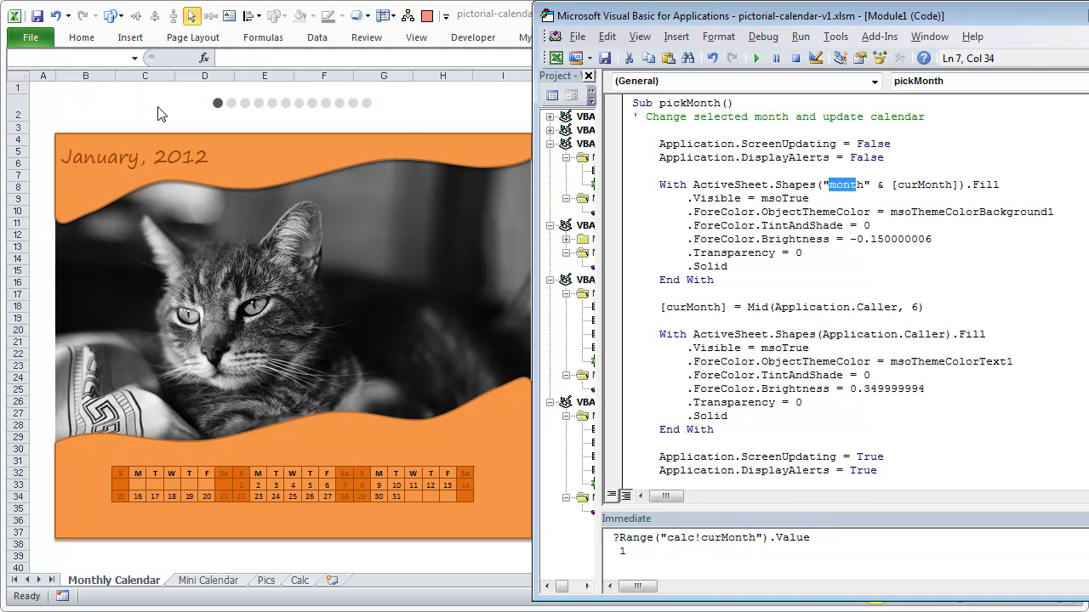